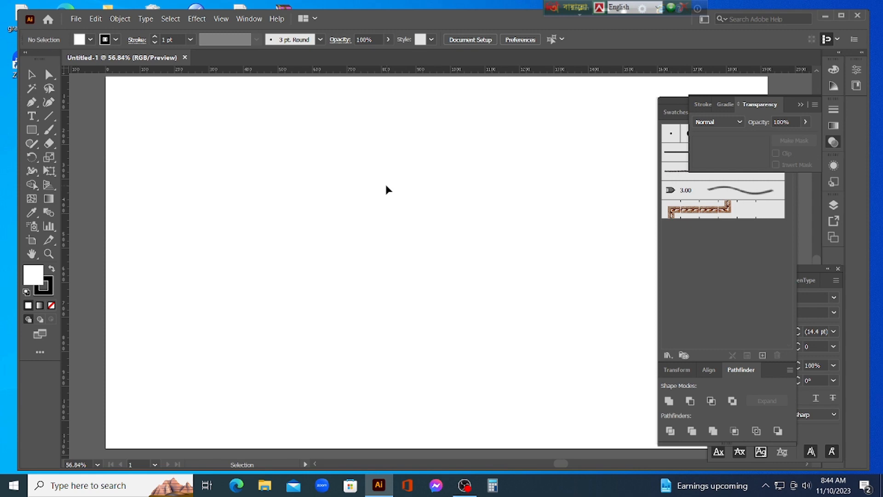
Draw a circle about 268 px across near the middle of the artboard with the Ellipse tool.
{"action": "scroll", "coordinate": [385, 192], "scroll_direction": "down", "scroll_amount": 2}
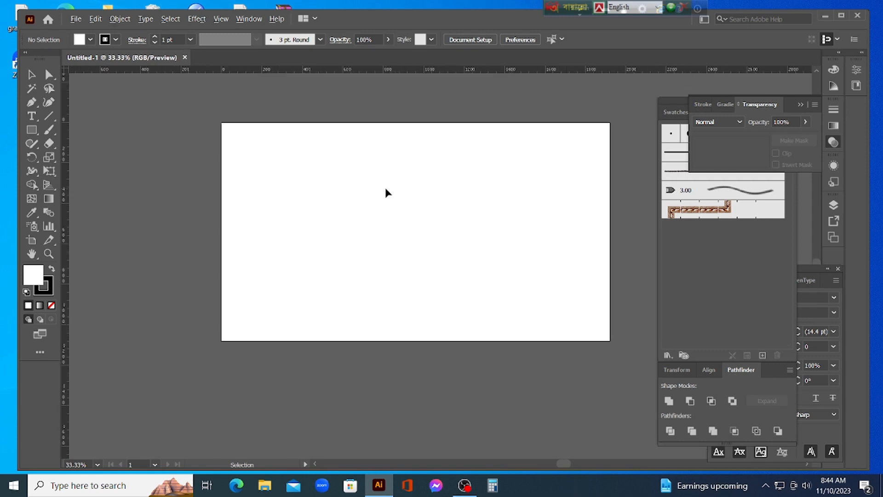
{"action": "scroll", "coordinate": [385, 193], "scroll_direction": "up", "scroll_amount": 1}
{"action": "scroll", "coordinate": [386, 189], "scroll_direction": "up", "scroll_amount": 2}
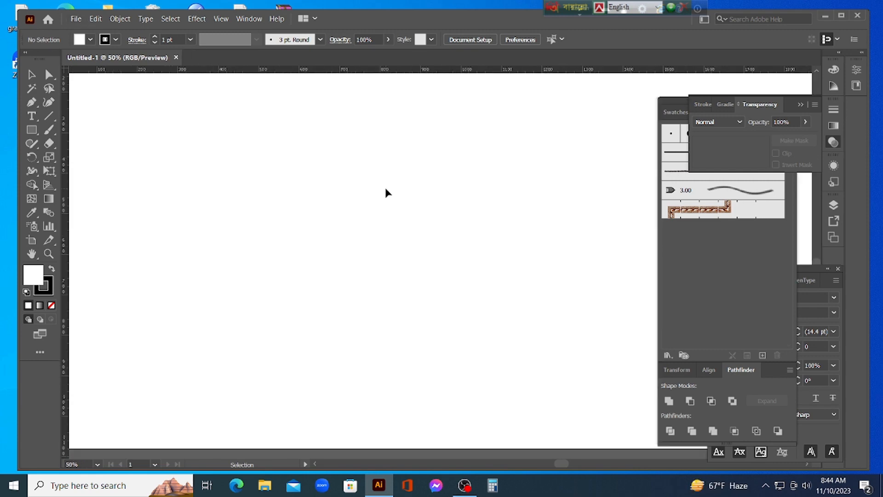
{"action": "scroll", "coordinate": [386, 189], "scroll_direction": "down", "scroll_amount": 1}
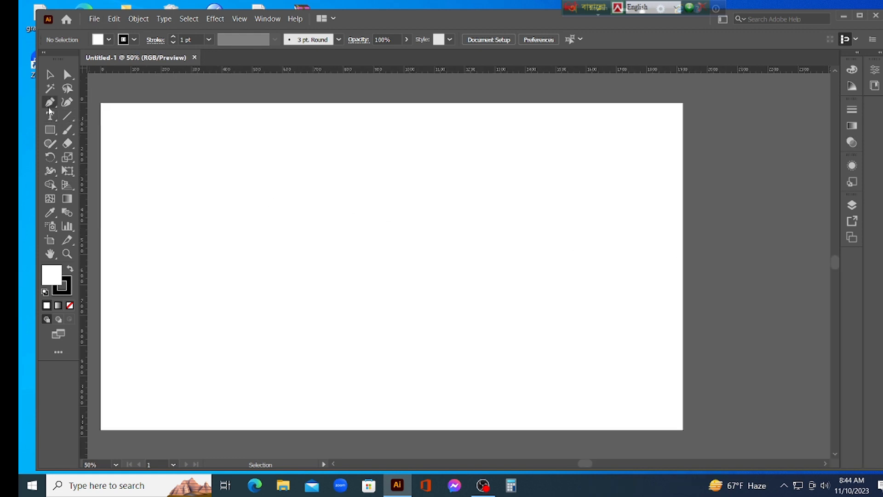
{"action": "left_click", "coordinate": [49, 132]}
{"action": "left_click", "coordinate": [48, 129]}
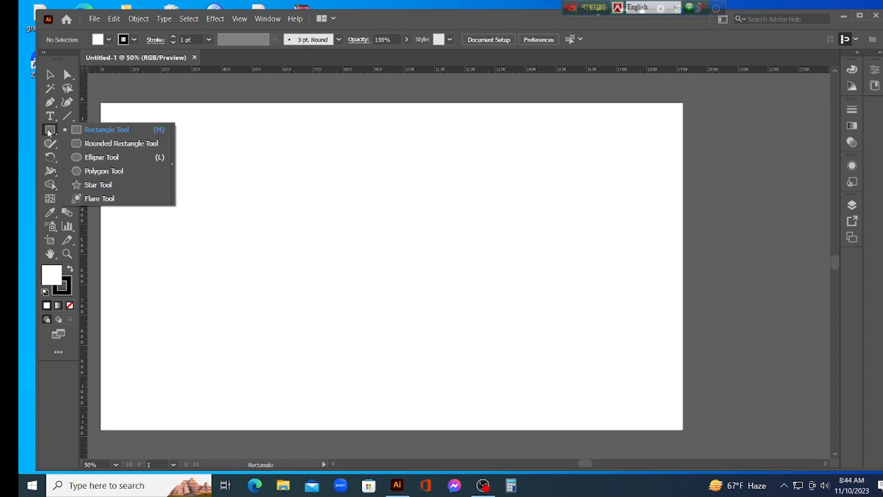
{"action": "left_click", "coordinate": [89, 158]}
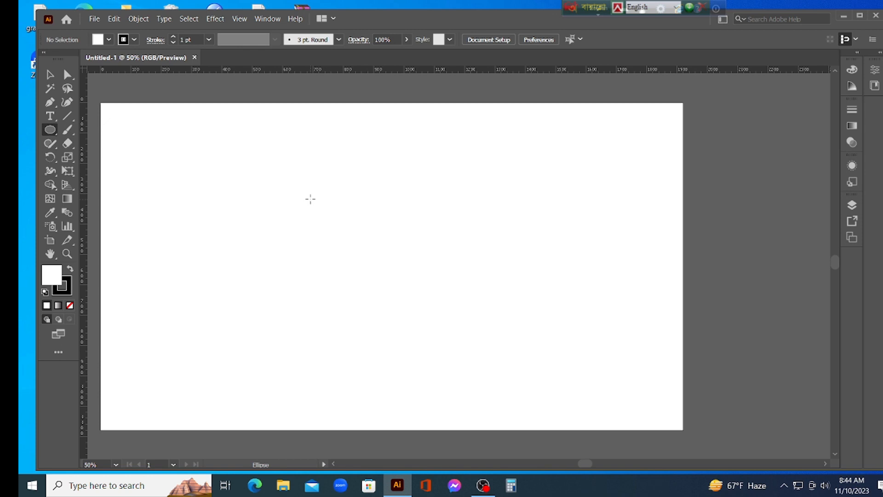
{"action": "left_click_drag", "start_coordinate": [310, 199], "coordinate": [390, 278]}
{"action": "left_click", "coordinate": [351, 284]}
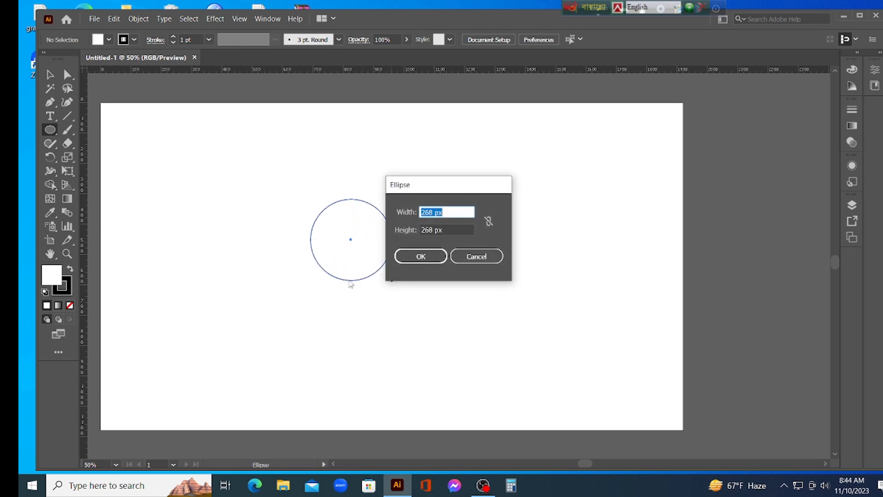
{"action": "left_click", "coordinate": [483, 259]}
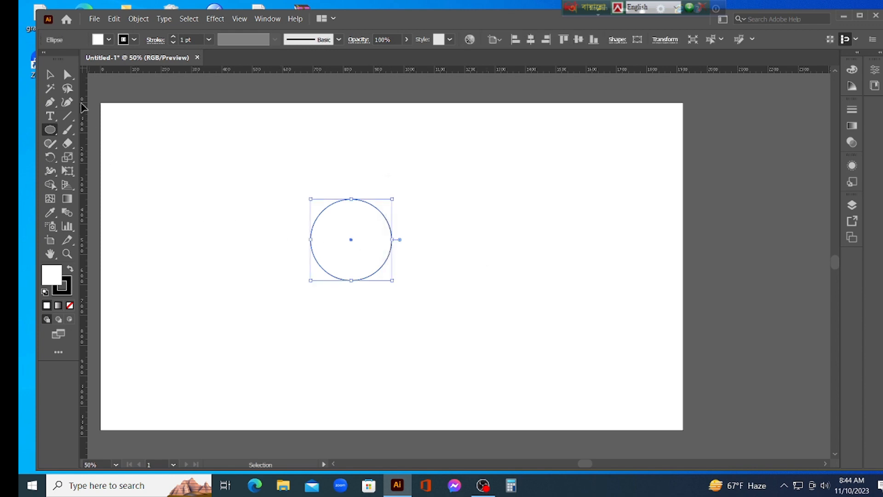
Duplicate the circle horizontally to its right so that the copy partly overlaps the original.
{"action": "left_click", "coordinate": [50, 74]}
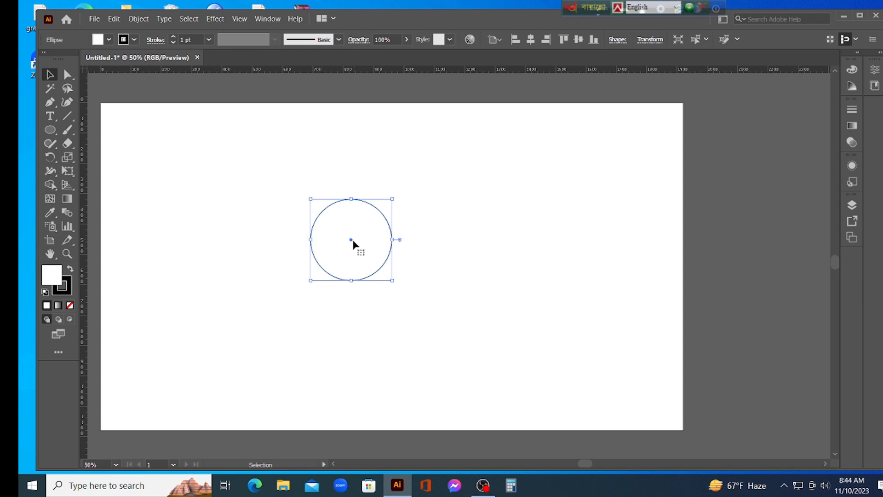
{"action": "key", "text": "alt+shift"}
{"action": "left_click_drag", "start_coordinate": [353, 241], "coordinate": [408, 240]}
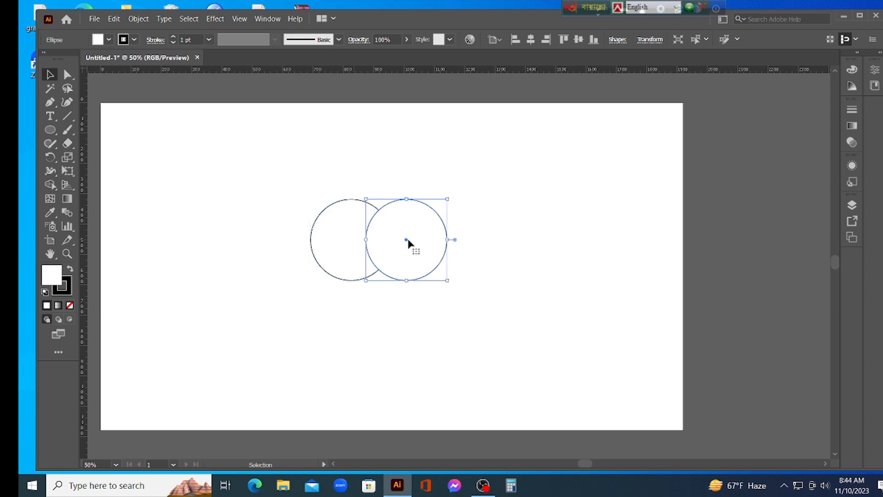
Select both circles and remove their outer parts with the Shape Builder tool, keeping only the overlapping leaf shape.
{"action": "left_click", "coordinate": [123, 162]}
{"action": "left_click_drag", "start_coordinate": [130, 163], "coordinate": [511, 277]}
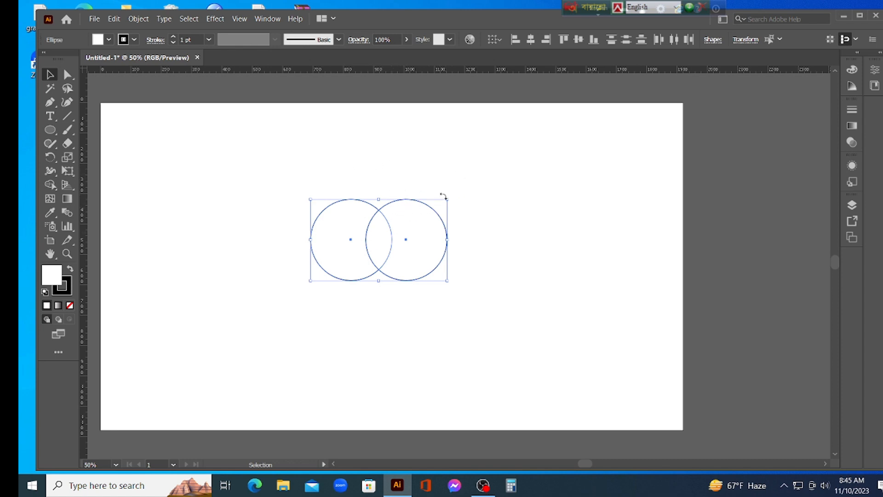
{"action": "left_click", "coordinate": [51, 185]}
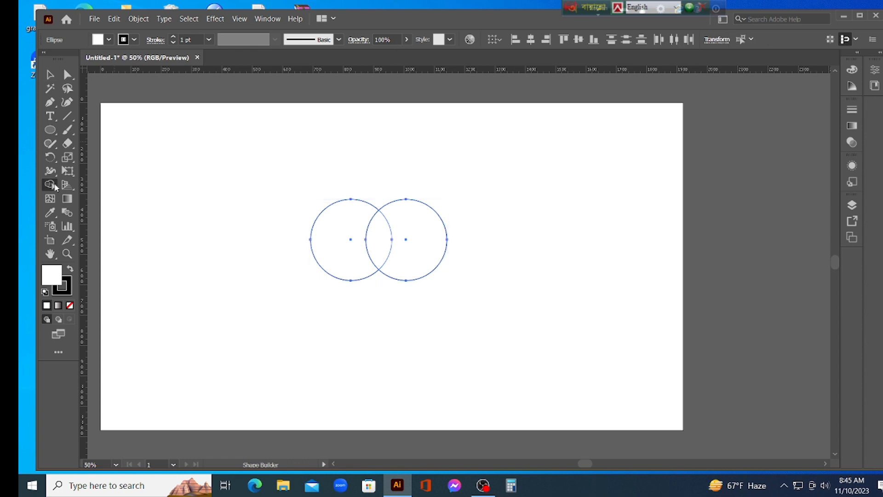
{"action": "left_click", "coordinate": [444, 246], "text": "alt"}
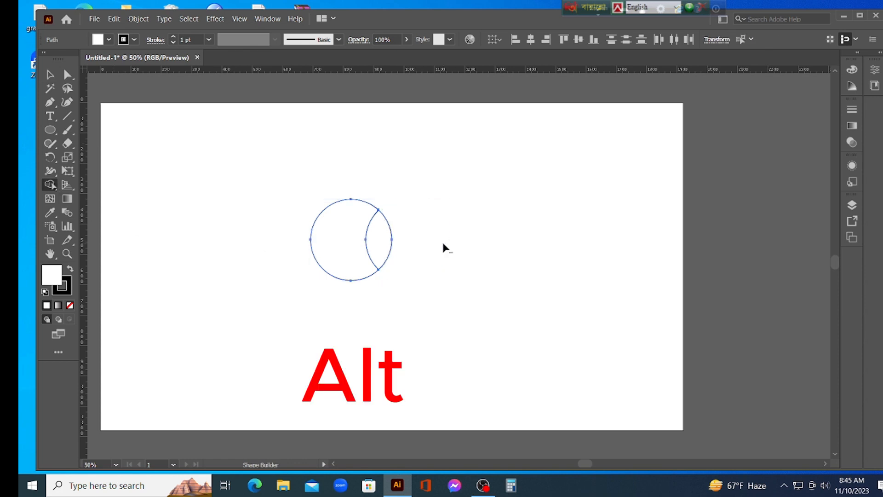
{"action": "left_click", "coordinate": [324, 257], "text": "alt"}
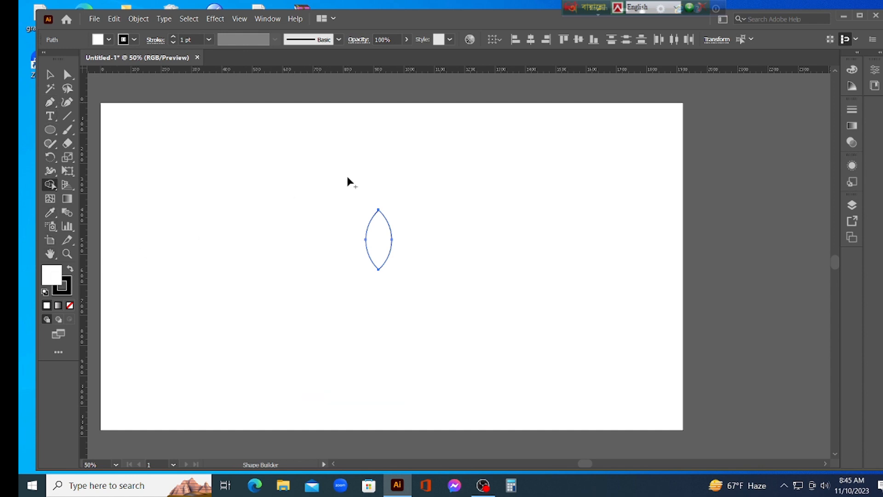
Fill the leaf shape with green 00C647 and deselect it.
{"action": "left_click", "coordinate": [50, 75]}
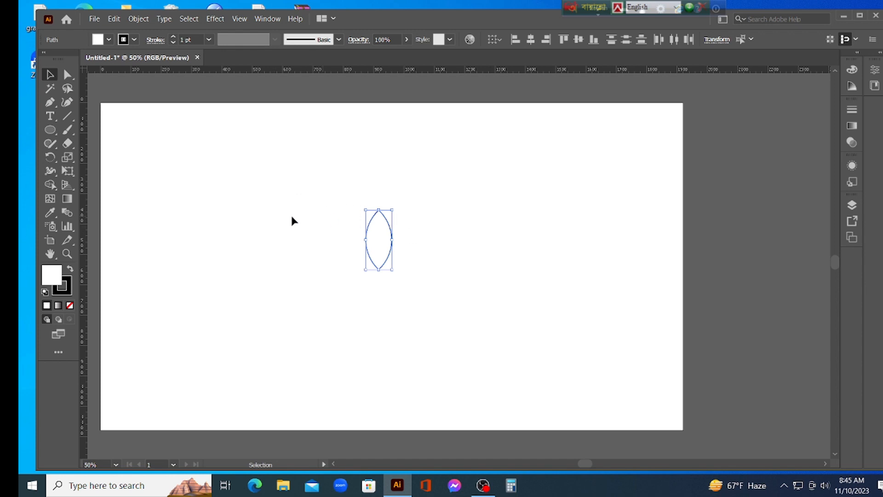
{"action": "double_click", "coordinate": [52, 273]}
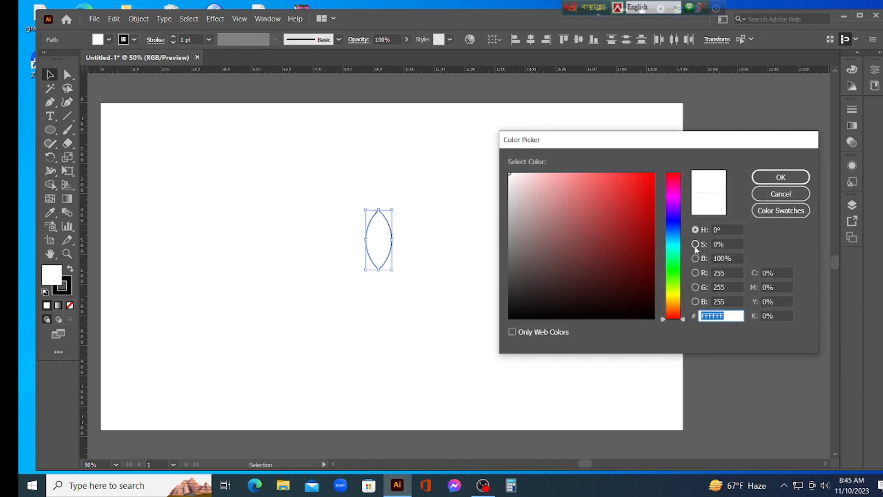
{"action": "left_click", "coordinate": [675, 262]}
{"action": "mouse_move", "coordinate": [631, 233]}
{"action": "left_mouse_down"}
{"action": "mouse_move", "coordinate": [662, 253]}
{"action": "mouse_move", "coordinate": [665, 203]}
{"action": "left_mouse_up"}
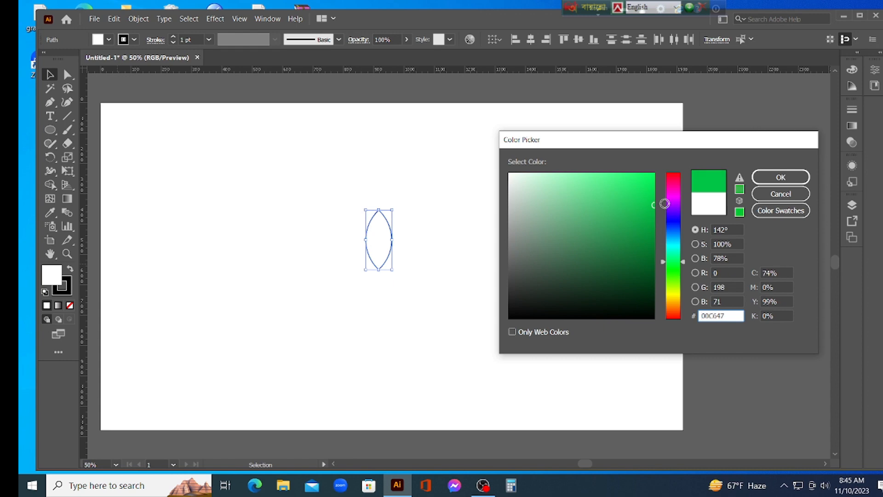
{"action": "left_click", "coordinate": [774, 177]}
{"action": "left_click", "coordinate": [466, 198]}
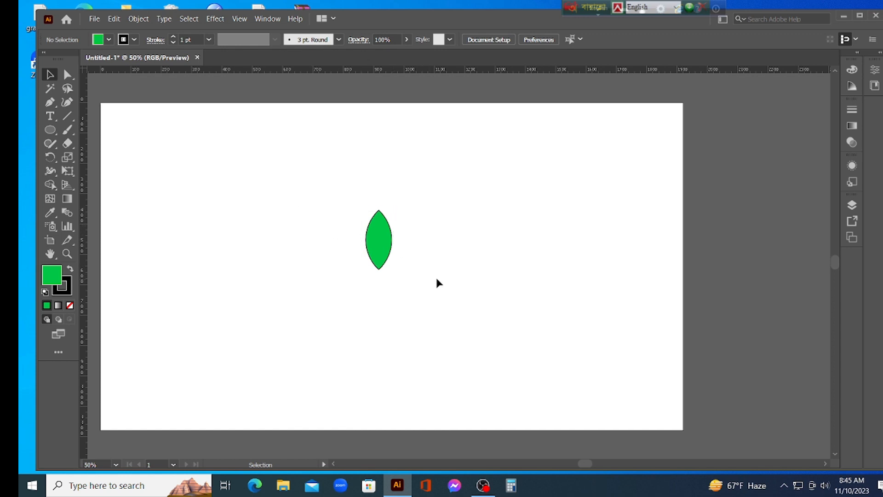
Draw a straight vertical line with the Pen tool from the leaf's upper tip to its lower tip.
{"action": "scroll", "coordinate": [437, 281], "scroll_direction": "down", "scroll_amount": 1}
{"action": "scroll", "coordinate": [437, 281], "scroll_direction": "up", "scroll_amount": 1}
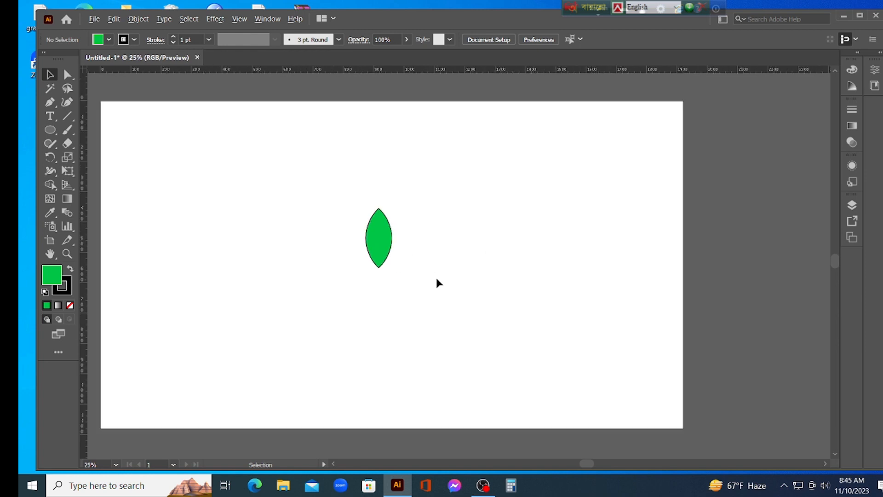
{"action": "scroll", "coordinate": [437, 282], "scroll_direction": "up", "scroll_amount": 1}
{"action": "scroll", "coordinate": [437, 277], "scroll_direction": "up", "scroll_amount": 1}
{"action": "scroll", "coordinate": [436, 277], "scroll_direction": "up", "scroll_amount": 2}
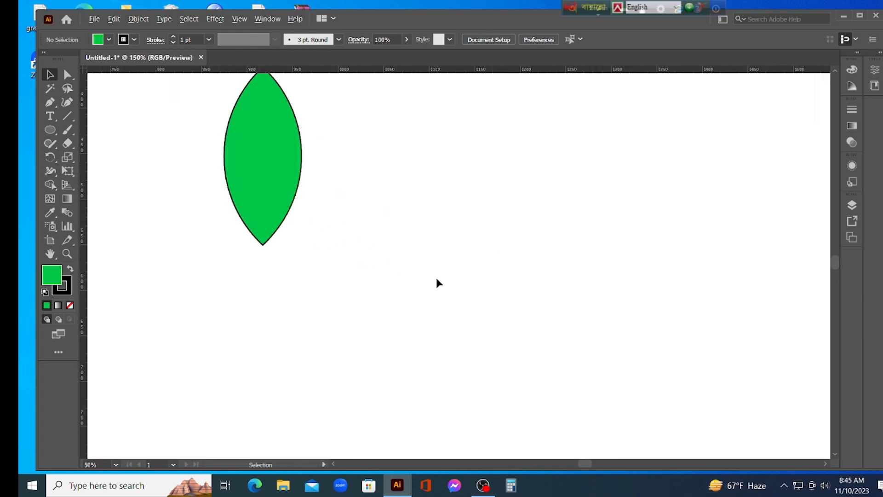
{"action": "key", "text": "space"}
{"action": "left_click_drag", "start_coordinate": [272, 198], "coordinate": [410, 302]}
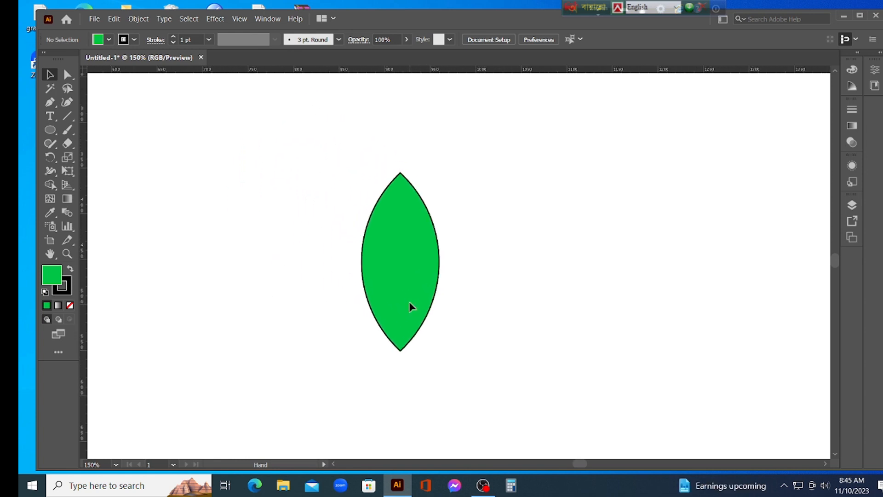
{"action": "left_click", "coordinate": [50, 106]}
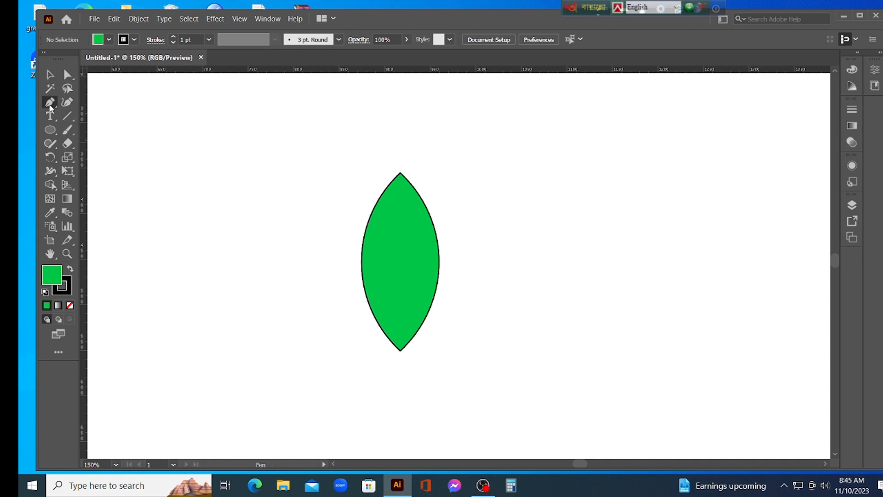
{"action": "left_click", "coordinate": [400, 174]}
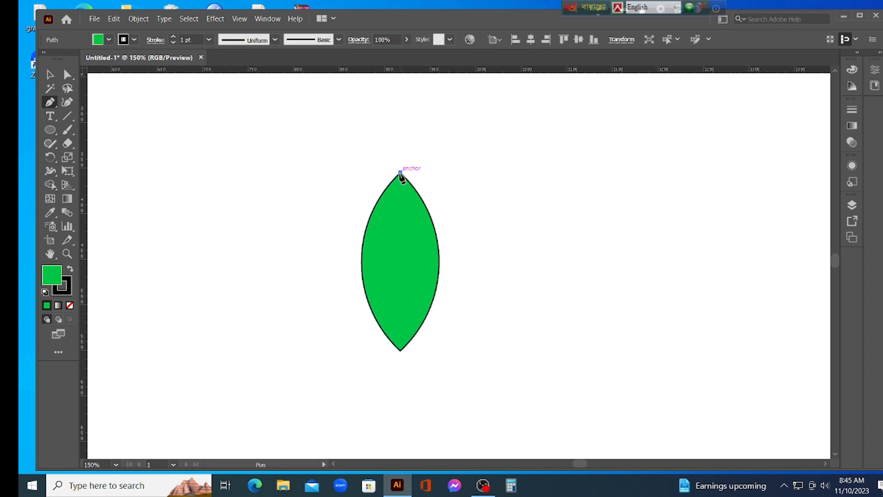
{"action": "left_click", "coordinate": [400, 351]}
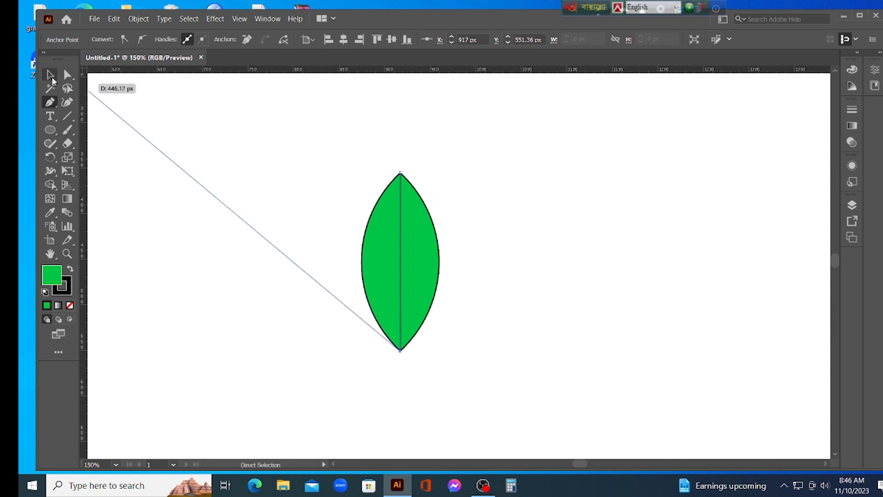
{"action": "left_click", "coordinate": [51, 77]}
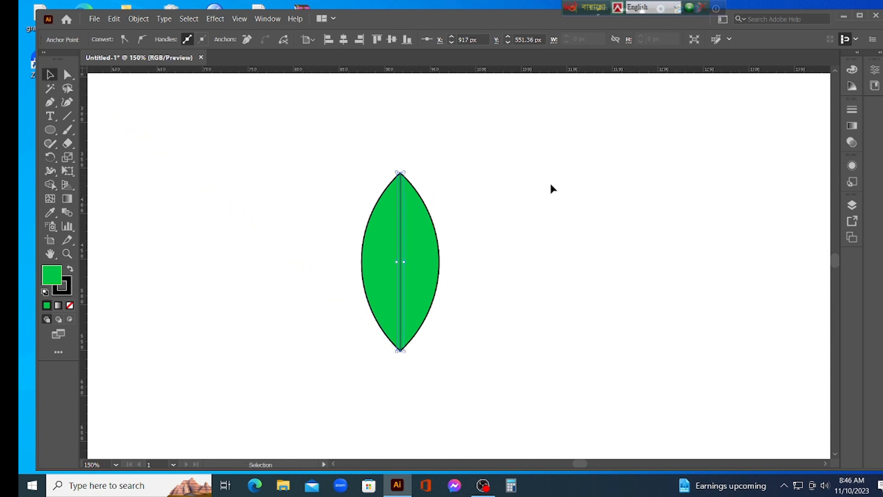
{"action": "left_click", "coordinate": [500, 192]}
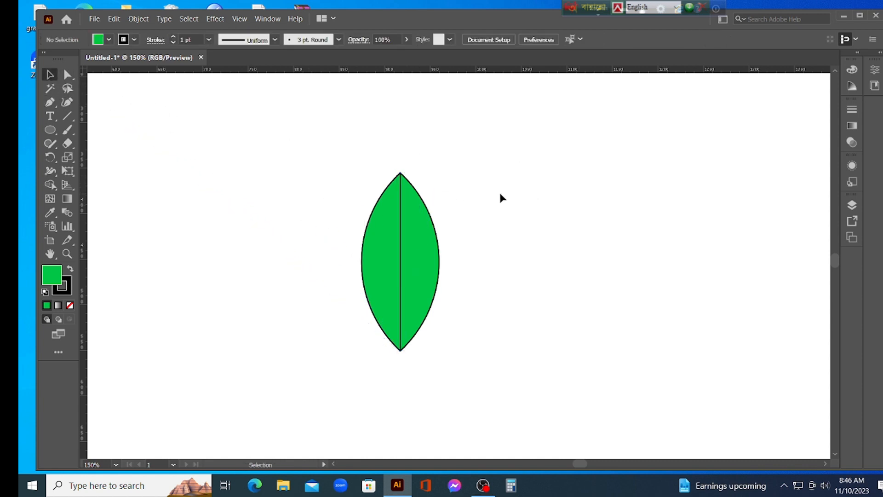
Try an 8 pt stroke weight on the leaf's centre line and settle on 4 pt.
{"action": "left_click", "coordinate": [402, 257]}
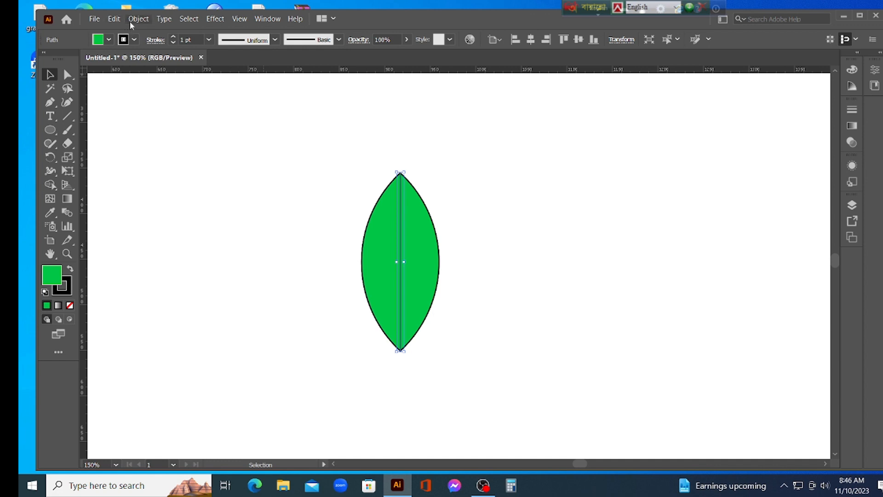
{"action": "left_click", "coordinate": [252, 43]}
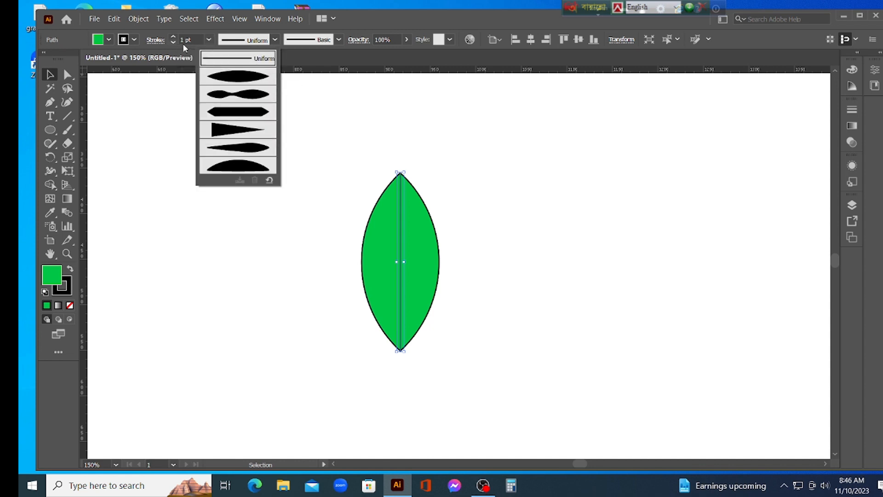
{"action": "left_click", "coordinate": [196, 40]}
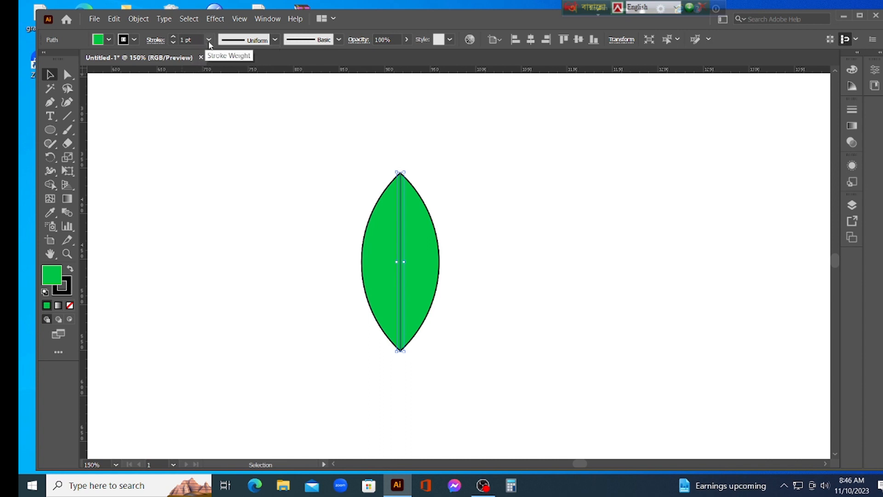
{"action": "left_click", "coordinate": [209, 41]}
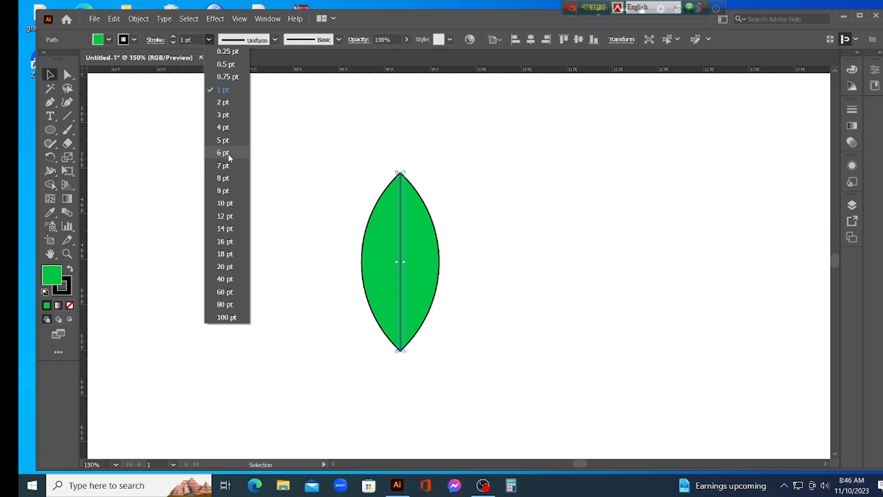
{"action": "left_click", "coordinate": [225, 178]}
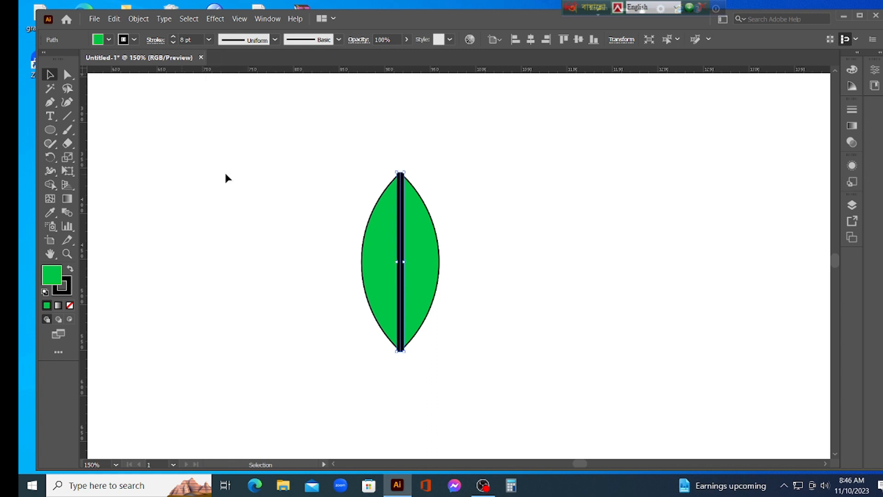
{"action": "left_click", "coordinate": [209, 39]}
{"action": "left_click", "coordinate": [211, 38]}
{"action": "left_click", "coordinate": [212, 38]}
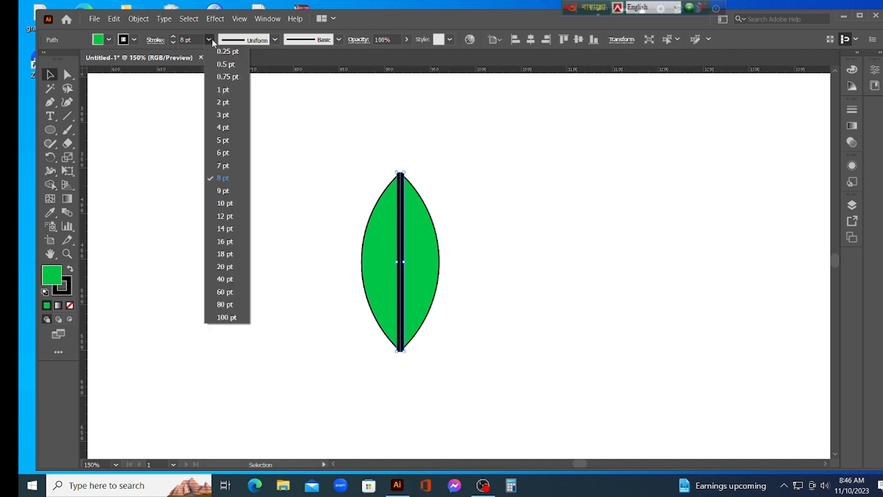
{"action": "left_click", "coordinate": [223, 129]}
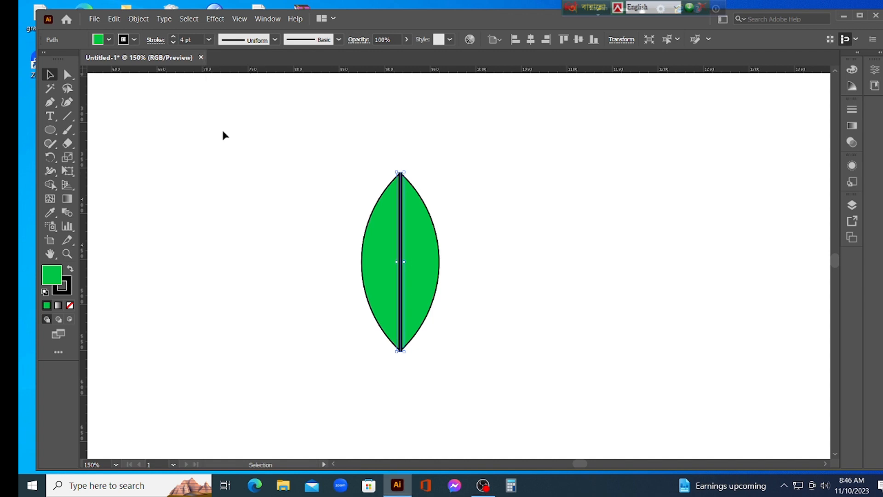
{"action": "left_click", "coordinate": [440, 136]}
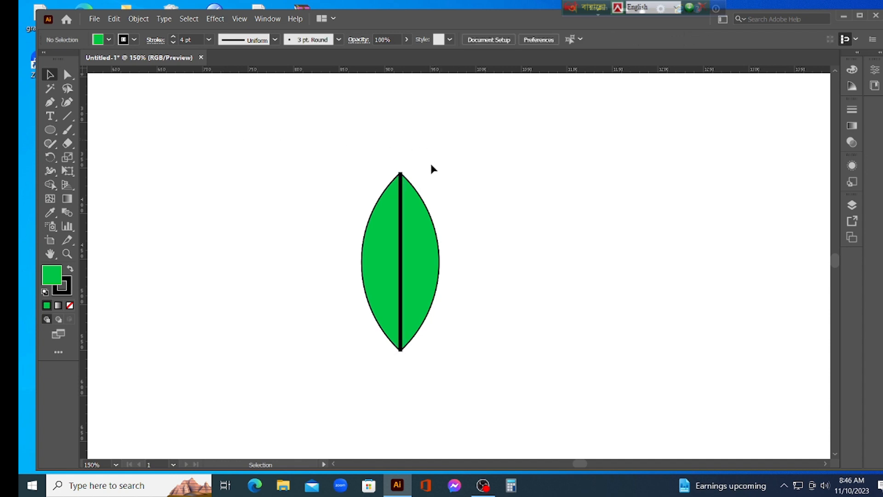
Apply the triangular width profile to the centre line so it tapers to a point at the leaf's lower tip.
{"action": "left_click", "coordinate": [400, 210]}
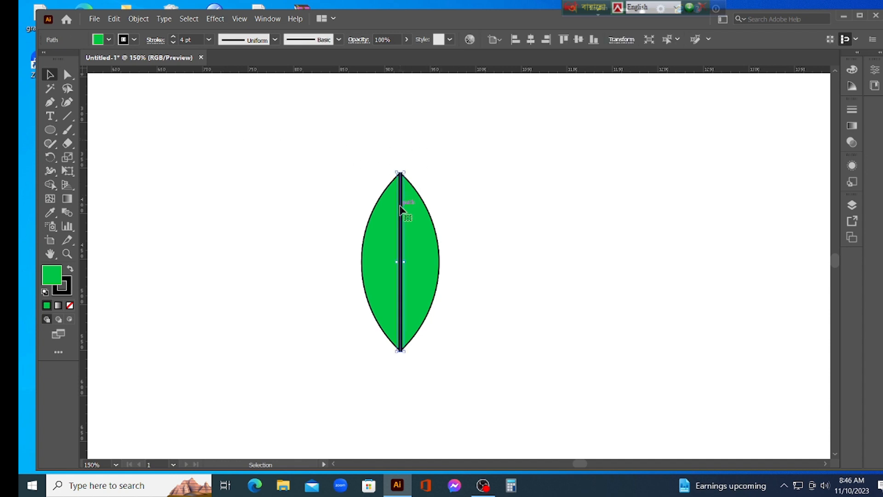
{"action": "left_click", "coordinate": [251, 41]}
{"action": "left_click", "coordinate": [244, 131]}
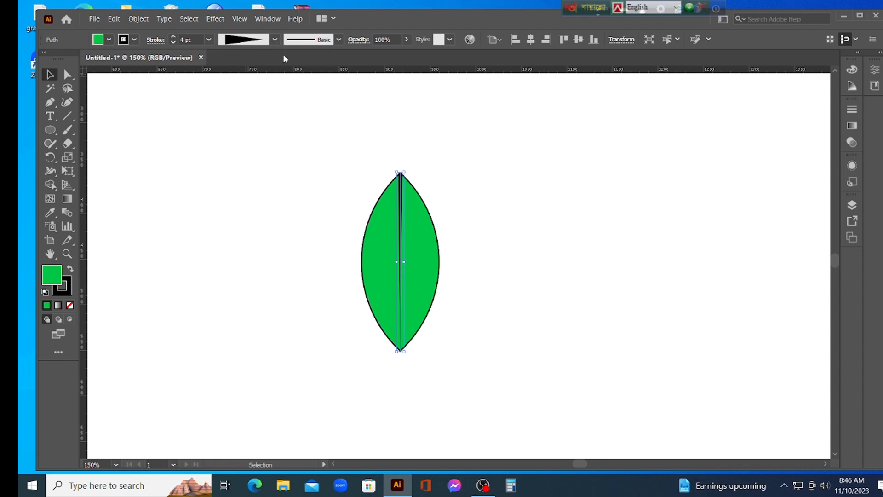
Rotate the central vein half a turn about its centre so its thick end sits at the leaf's lower tip, and deselect it.
{"action": "double_click", "coordinate": [49, 157]}
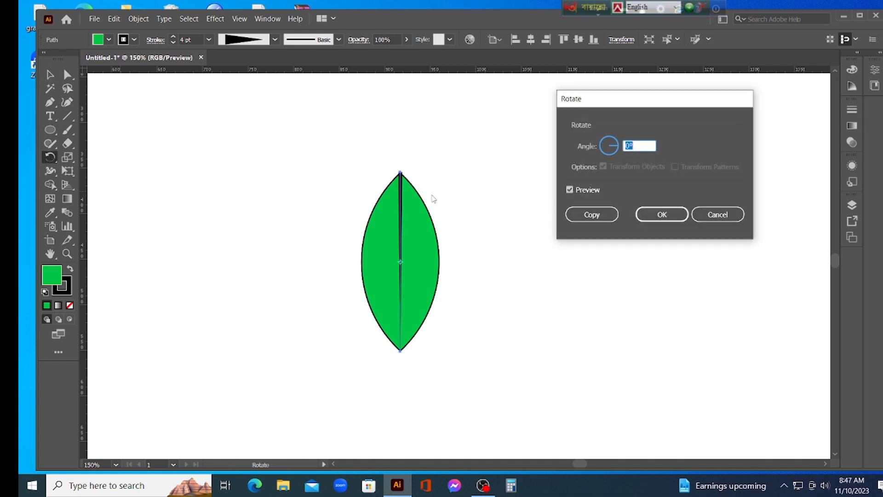
{"action": "left_click", "coordinate": [704, 214]}
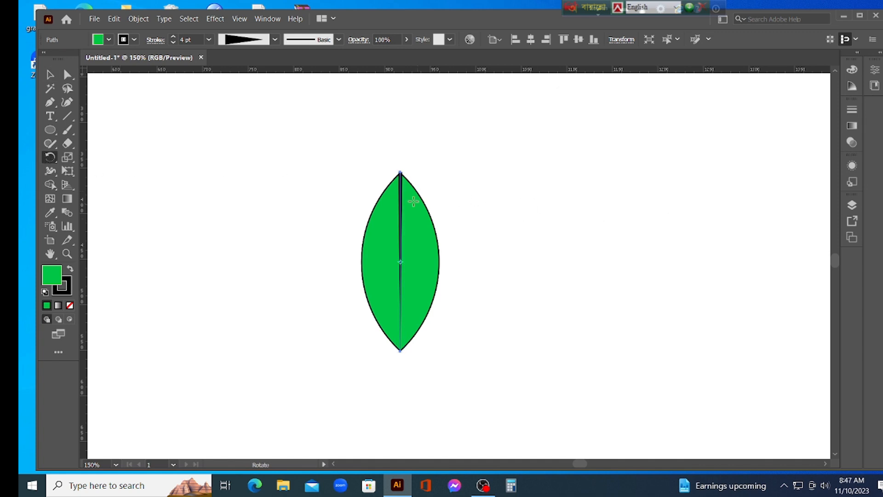
{"action": "left_click_drag", "start_coordinate": [401, 174], "coordinate": [400, 349]}
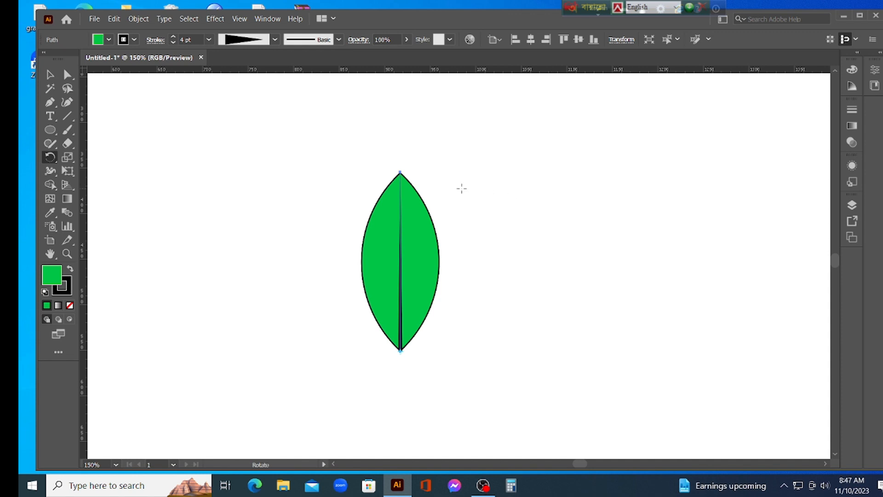
{"action": "double_click", "coordinate": [50, 74]}
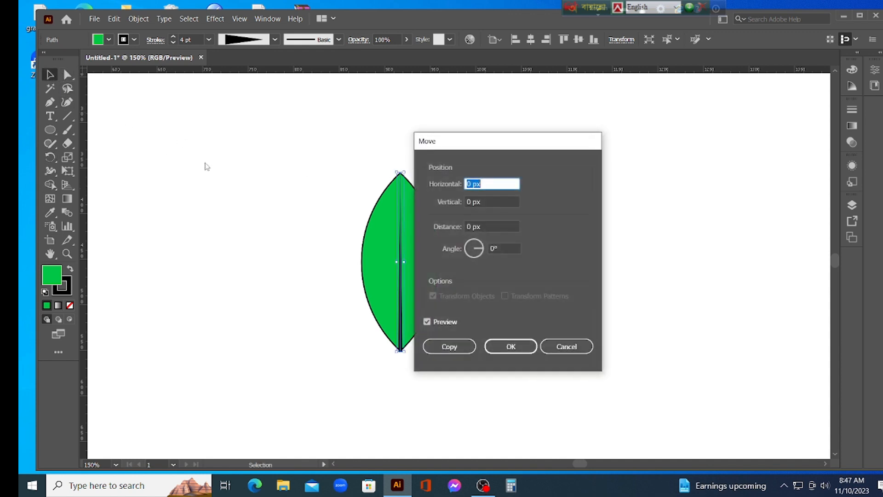
{"action": "left_click", "coordinate": [568, 346]}
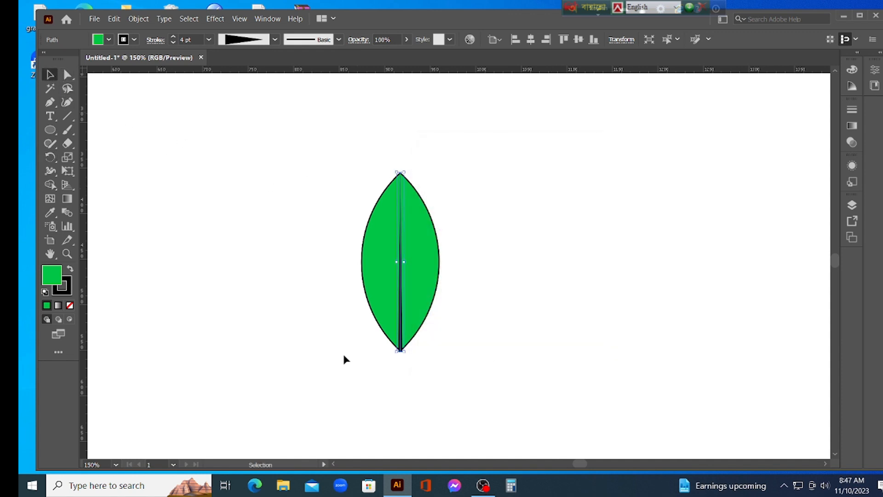
{"action": "left_click", "coordinate": [303, 347]}
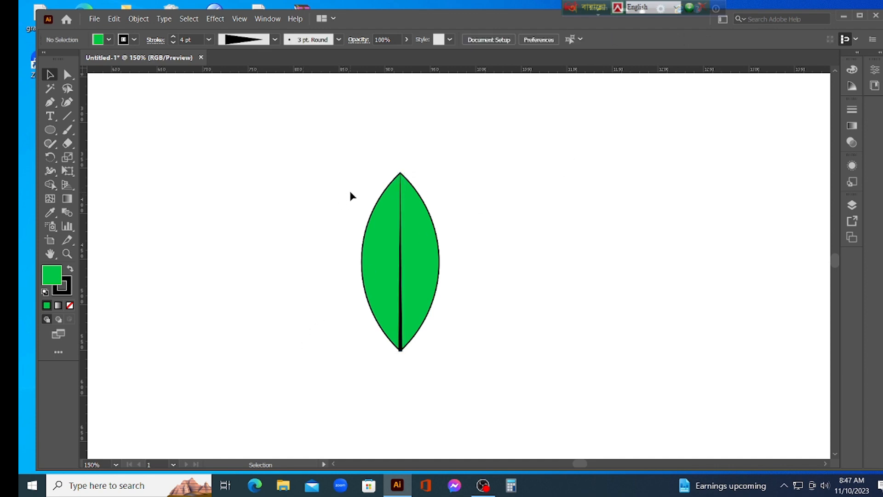
Draw a straight side vein with the Pen tool from the lower central vein up into the right half, ending at about X 949, Y 464 px.
{"action": "left_click", "coordinate": [50, 103]}
{"action": "left_click", "coordinate": [401, 309]}
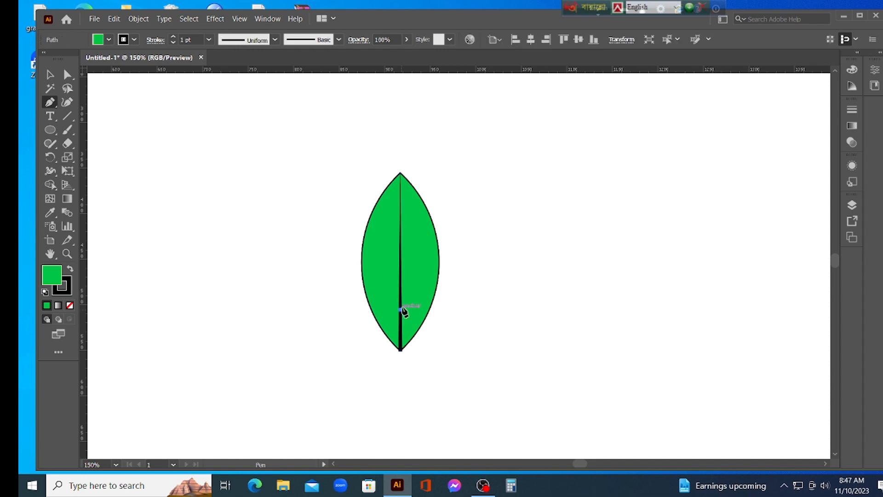
{"action": "left_click", "coordinate": [422, 272]}
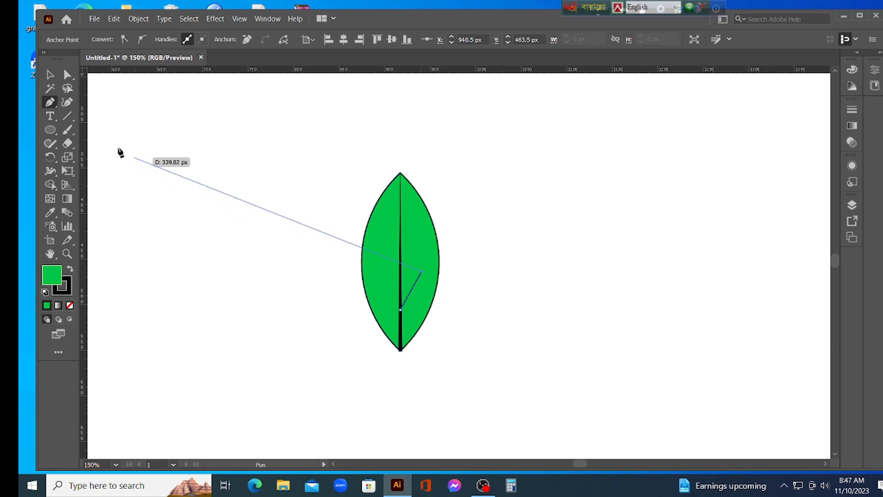
{"action": "left_click", "coordinate": [50, 79]}
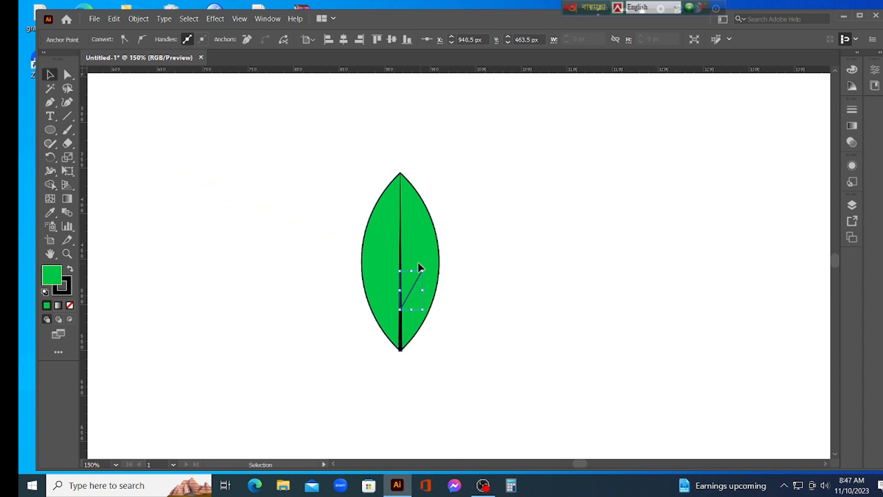
Draw a second straight side vein from the middle of the central vein up into the left half, ending at about X 895, Y 424 px.
{"action": "left_click", "coordinate": [49, 102]}
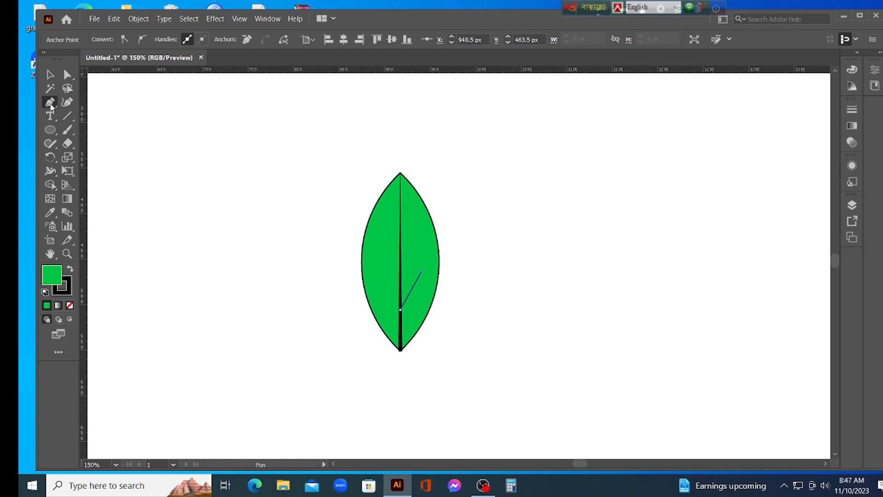
{"action": "left_click", "coordinate": [400, 278], "text": "ctrl"}
{"action": "left_click", "coordinate": [400, 275]}
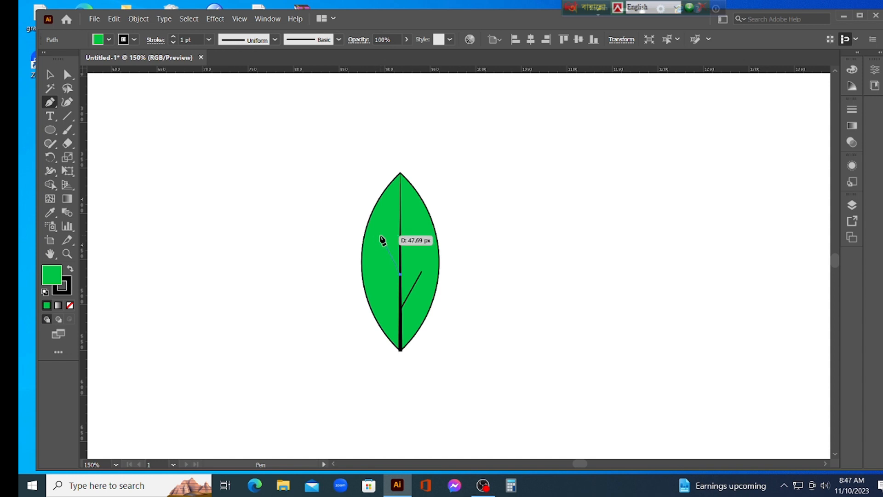
{"action": "left_click", "coordinate": [379, 233]}
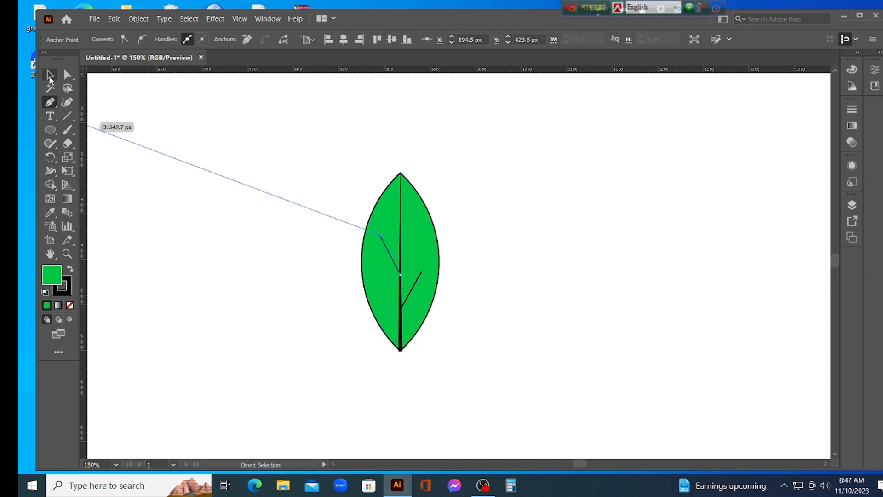
{"action": "double_click", "coordinate": [50, 75]}
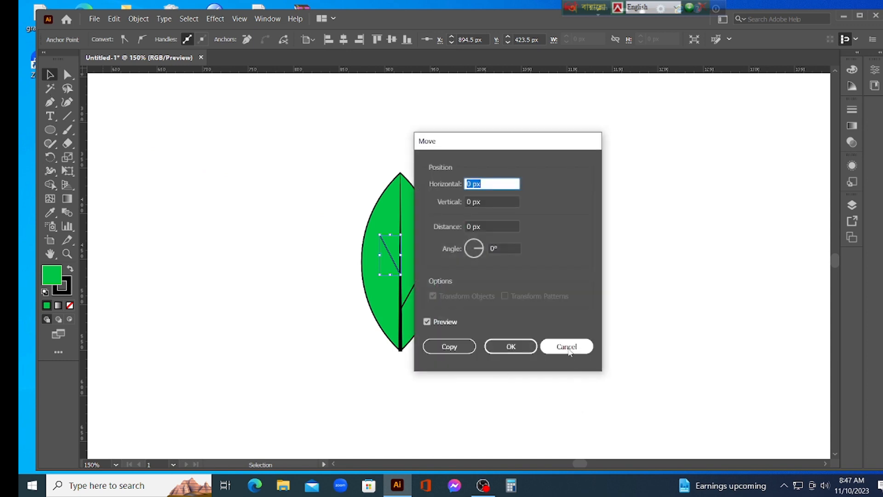
{"action": "left_click", "coordinate": [567, 346]}
Draw a short third side vein from the upper central vein into the right half, ending at about X 929, Y 398 px, and deselect it.
{"action": "left_click", "coordinate": [50, 103]}
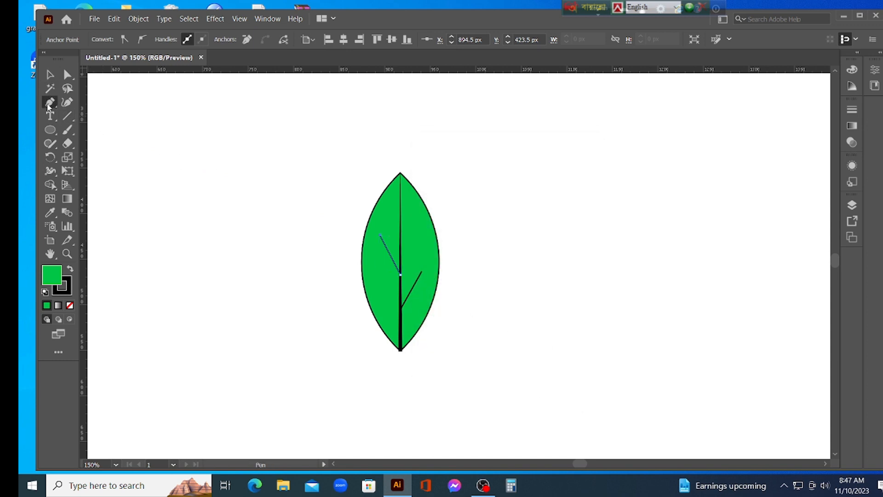
{"action": "left_click", "coordinate": [401, 241]}
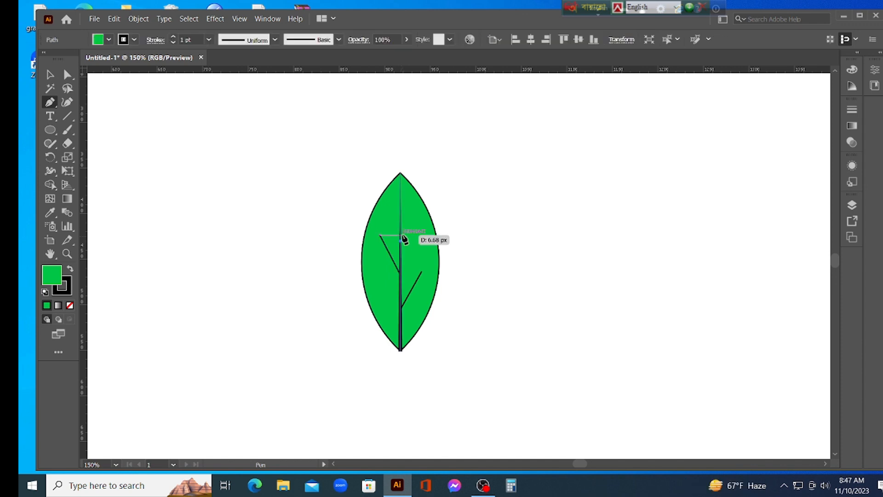
{"action": "left_click", "coordinate": [412, 212]}
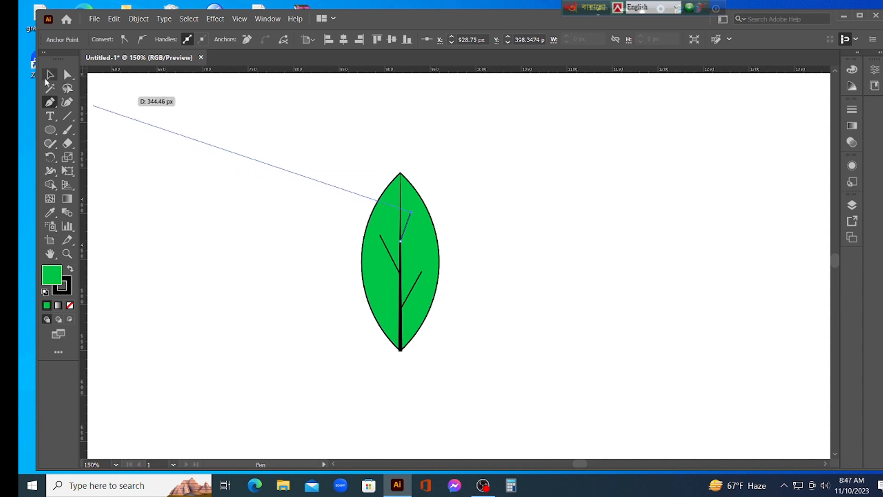
{"action": "left_click", "coordinate": [48, 76]}
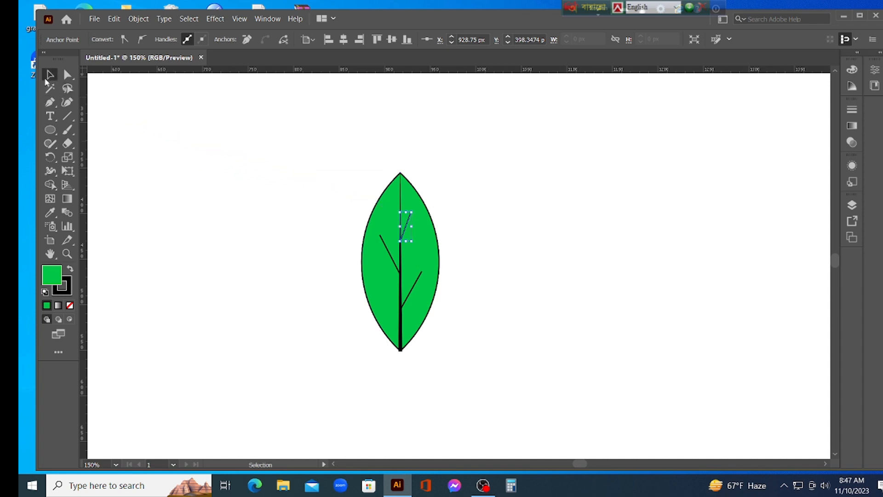
{"action": "left_click", "coordinate": [443, 190]}
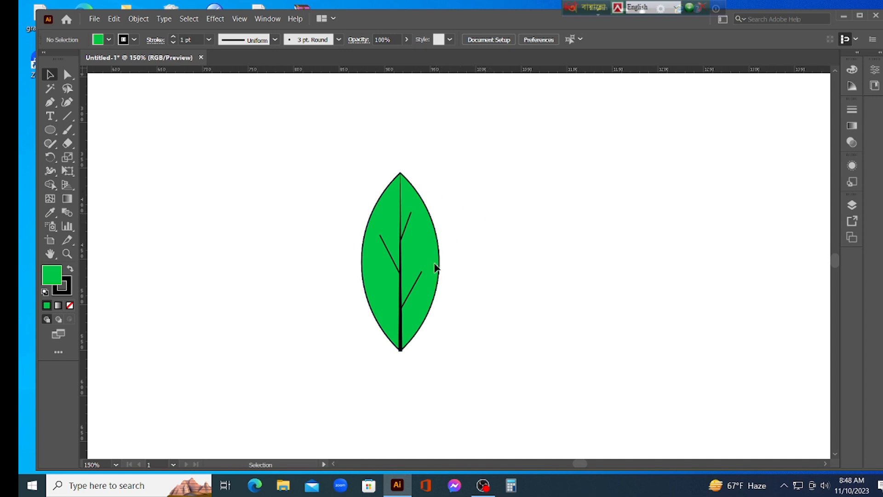
Apply the triangular width profile to the lower right side vein so it tapers toward its outer end.
{"action": "left_click", "coordinate": [409, 288]}
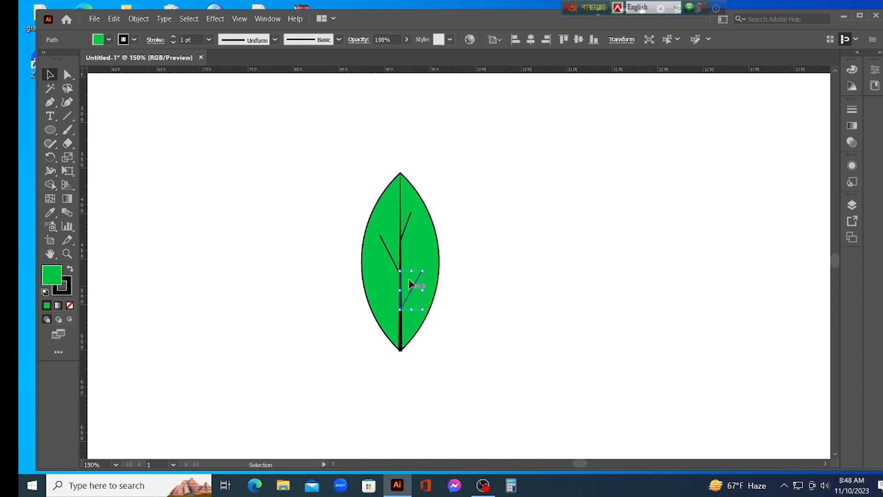
{"action": "left_click", "coordinate": [252, 40]}
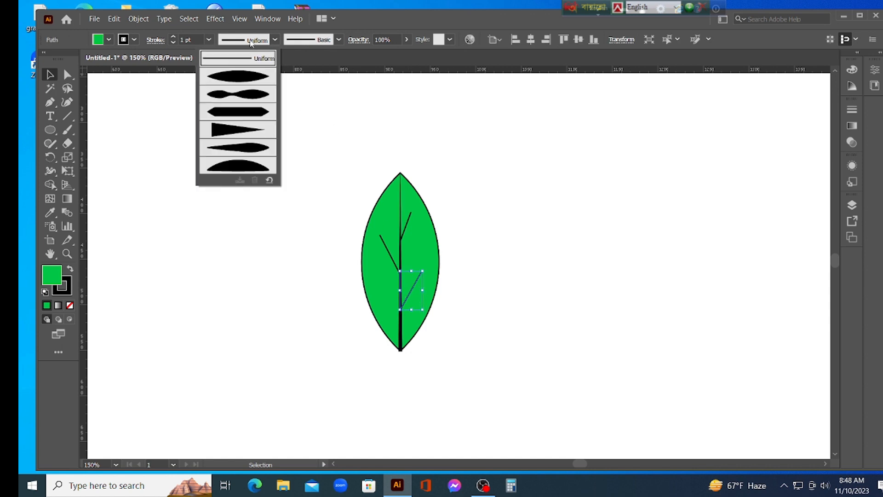
{"action": "left_click", "coordinate": [252, 133]}
{"action": "left_click", "coordinate": [252, 136]}
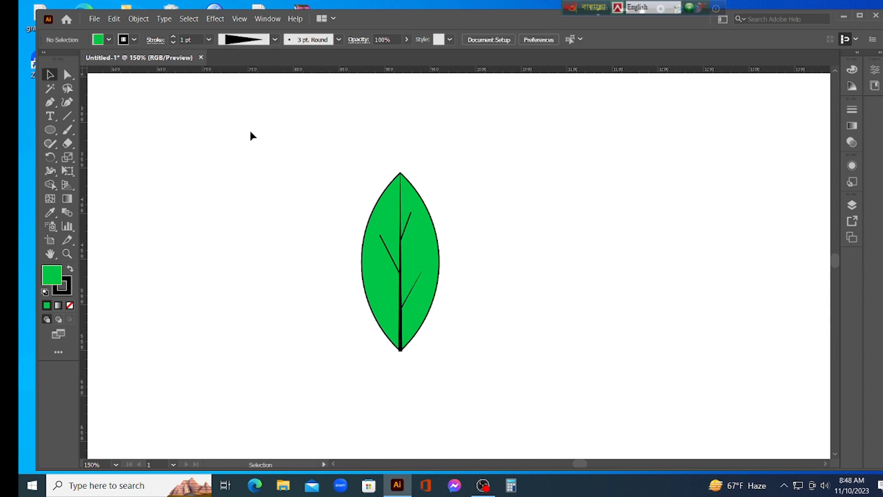
Apply the same triangular width profile to the left side vein and the upper right side vein.
{"action": "left_click", "coordinate": [387, 255]}
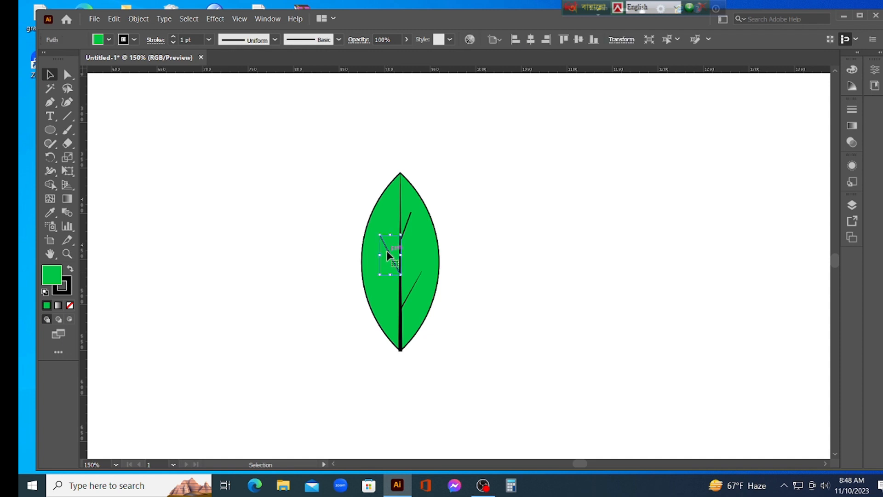
{"action": "left_click", "coordinate": [243, 40]}
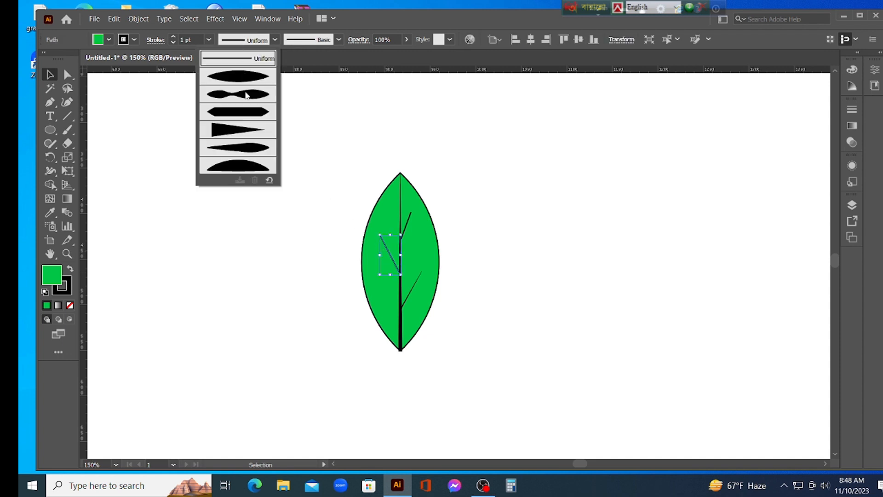
{"action": "left_click", "coordinate": [244, 134]}
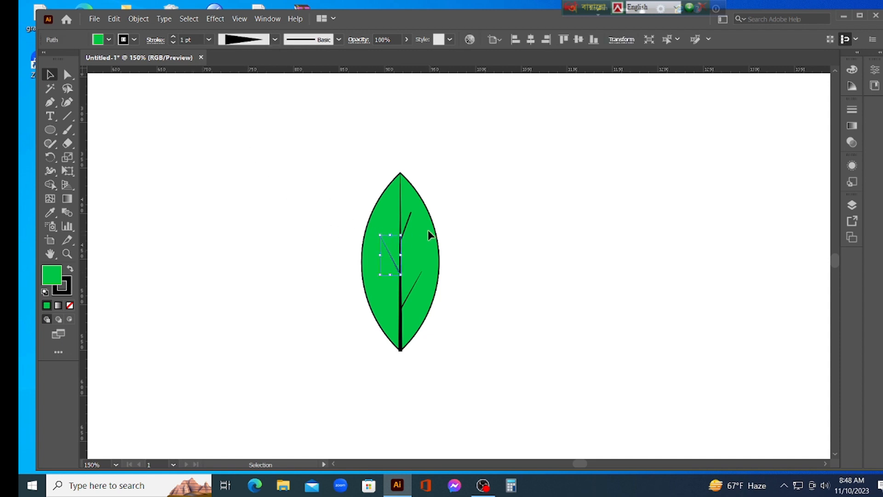
{"action": "left_click", "coordinate": [406, 224]}
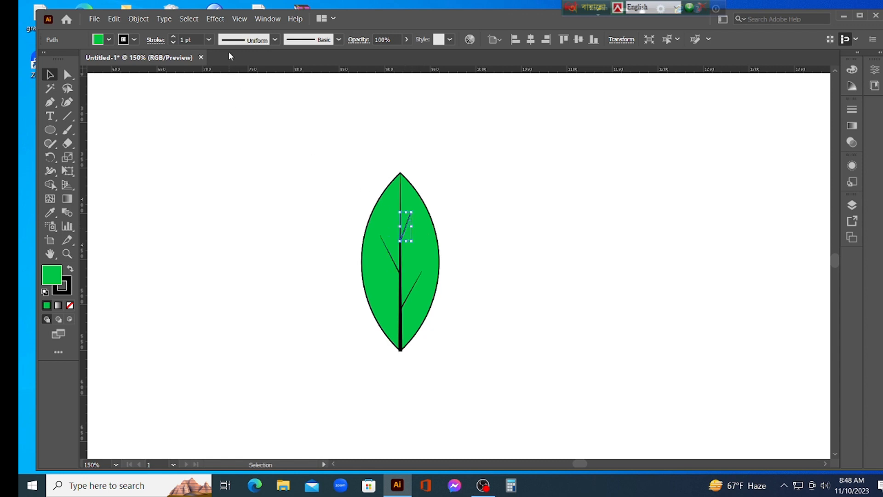
{"action": "left_click", "coordinate": [240, 40]}
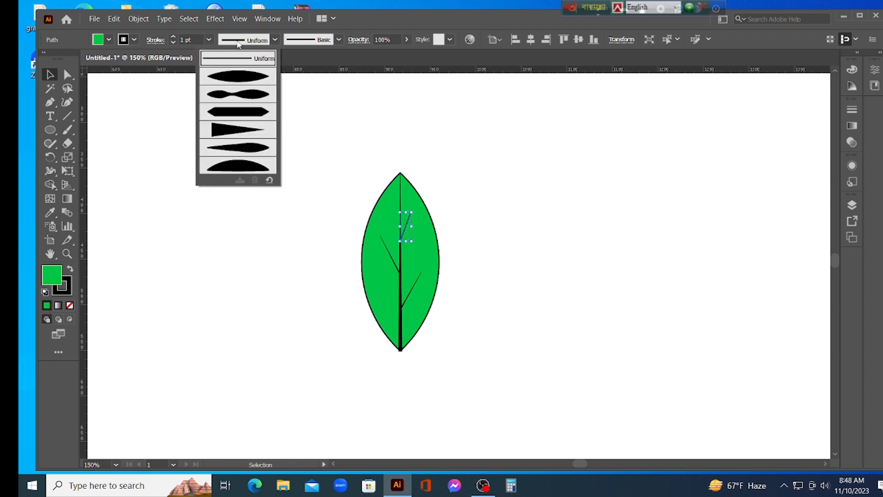
{"action": "left_click", "coordinate": [241, 134]}
{"action": "left_click", "coordinate": [488, 162]}
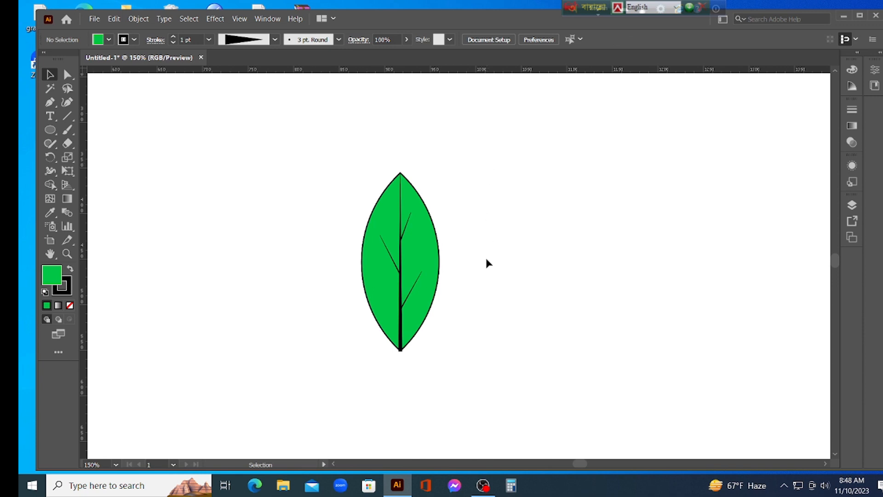
Expand the appearance of the tapered central vein into a filled shape and deselect it.
{"action": "left_click", "coordinate": [401, 296]}
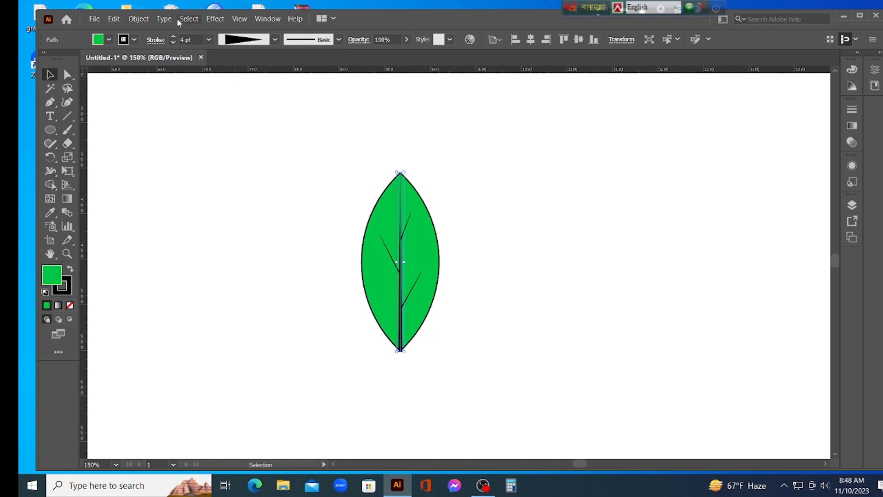
{"action": "left_click", "coordinate": [138, 18]}
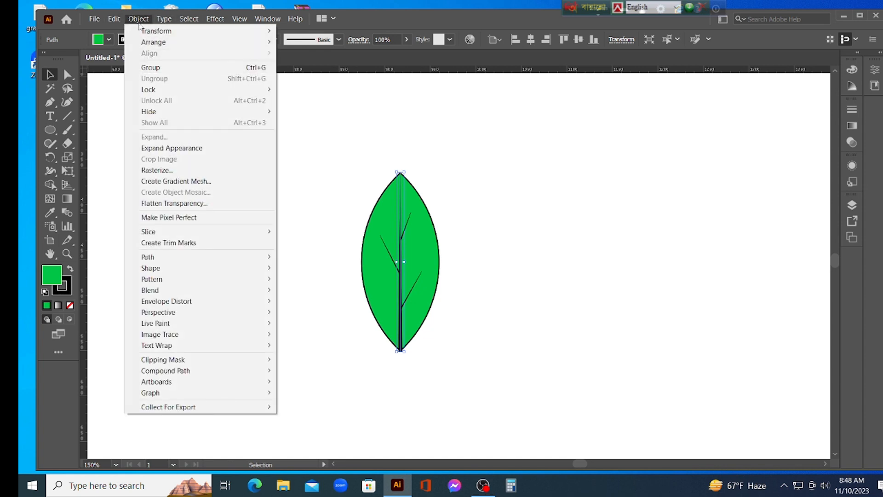
{"action": "left_click", "coordinate": [168, 148]}
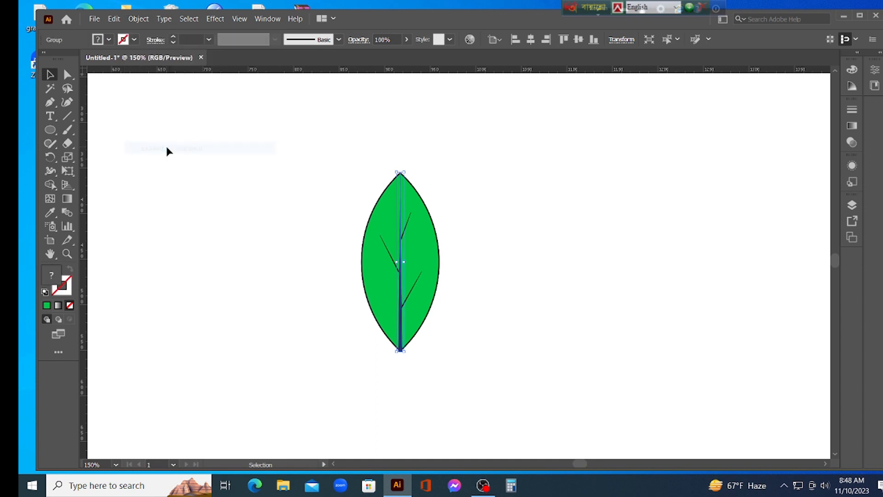
{"action": "left_click", "coordinate": [464, 183]}
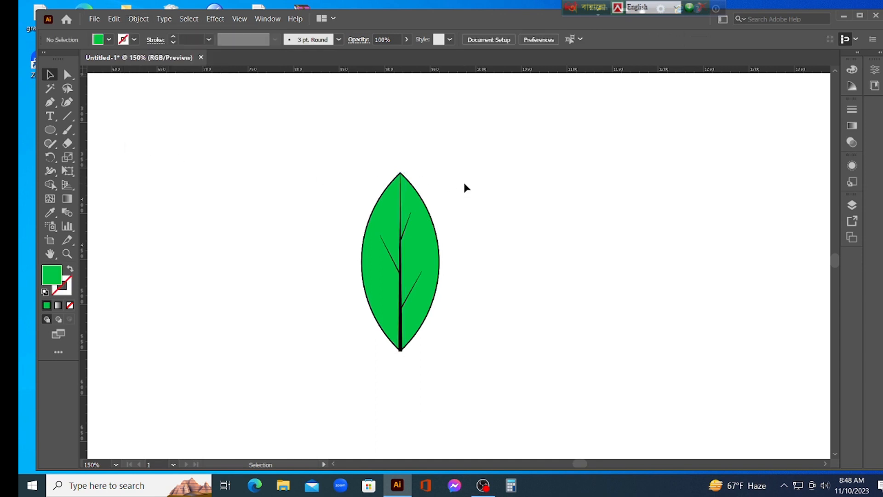
Expand the appearance of the upper right side vein and deselect it.
{"action": "left_click", "coordinate": [404, 227]}
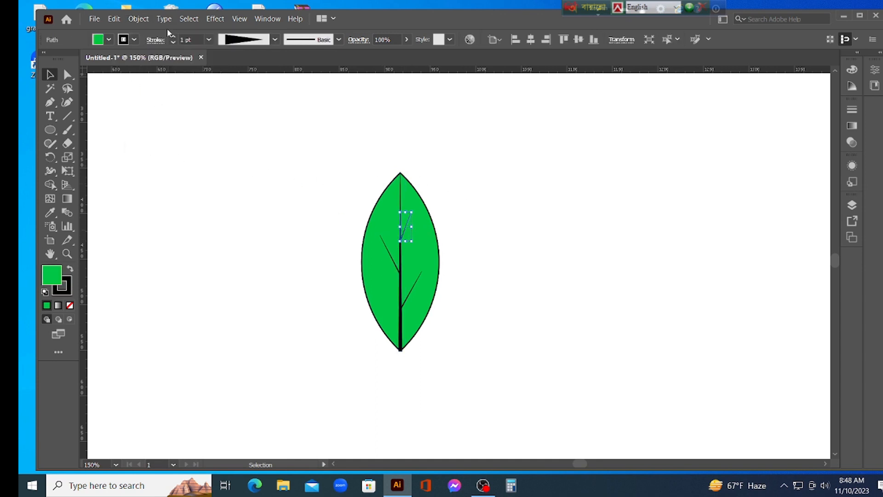
{"action": "left_click", "coordinate": [143, 21]}
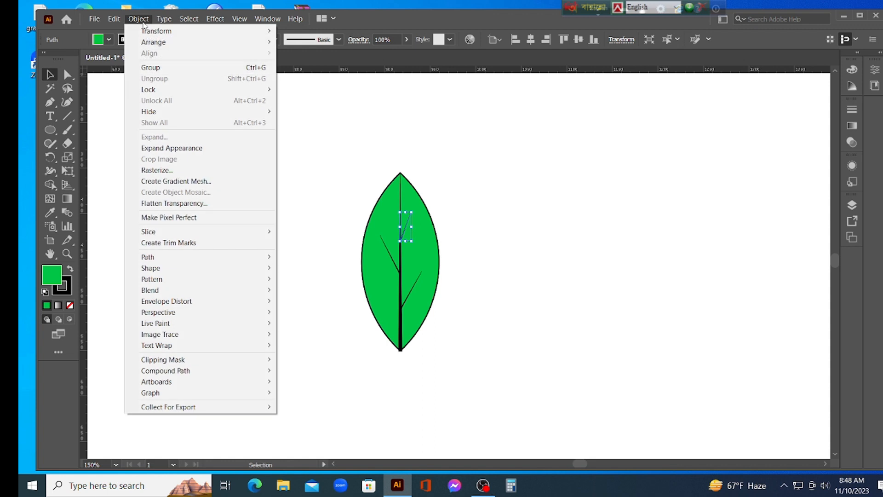
{"action": "left_click", "coordinate": [170, 148]}
{"action": "left_click", "coordinate": [512, 245]}
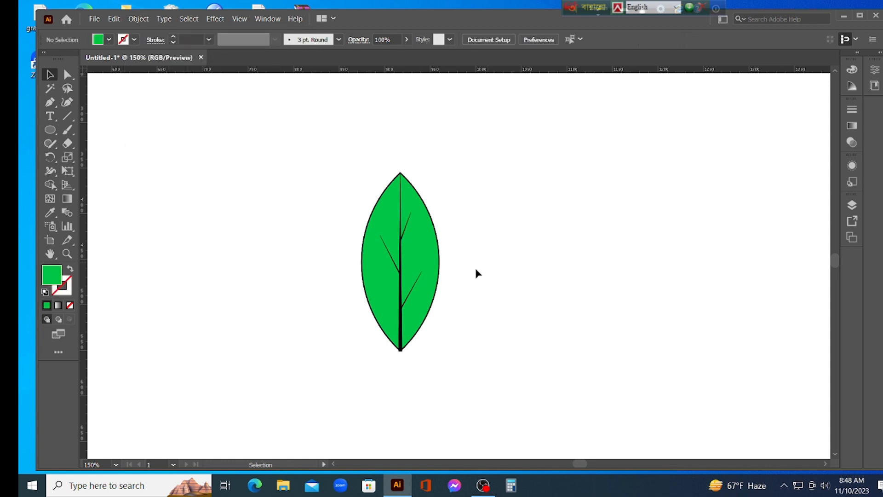
Expand the appearance of the lower right side vein into a filled shape and deselect it.
{"action": "left_click", "coordinate": [406, 300]}
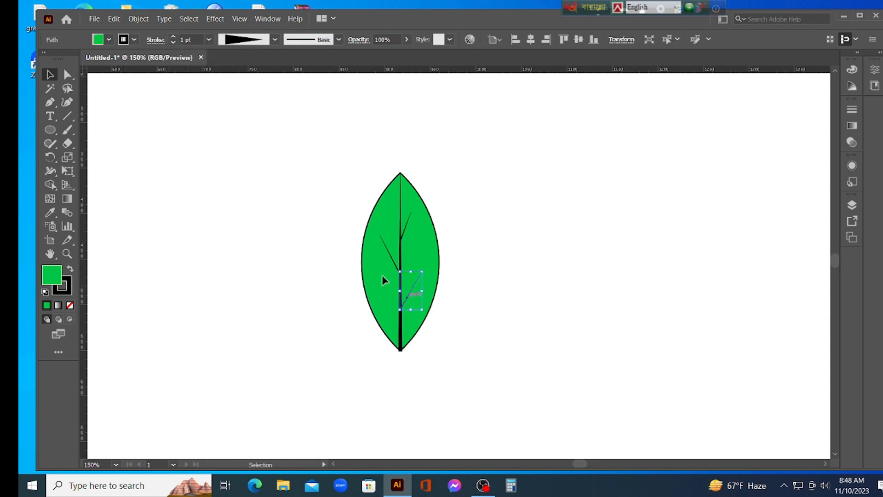
{"action": "left_click", "coordinate": [149, 19]}
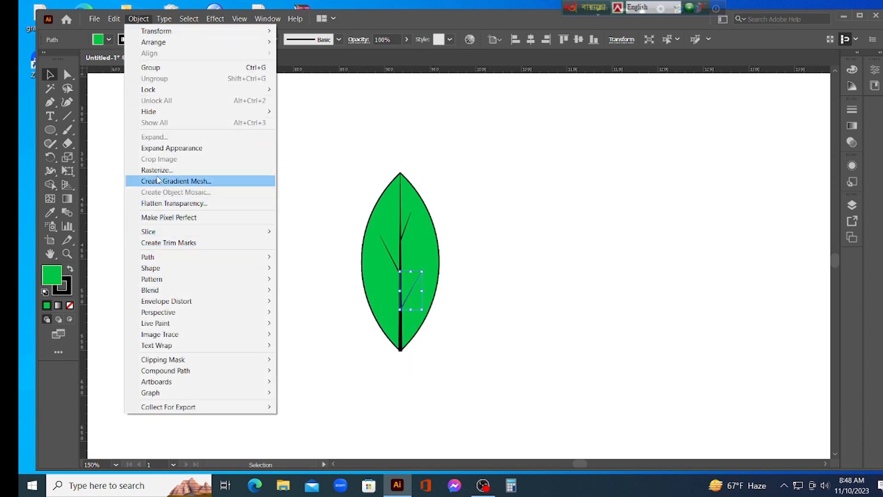
{"action": "left_click", "coordinate": [194, 149]}
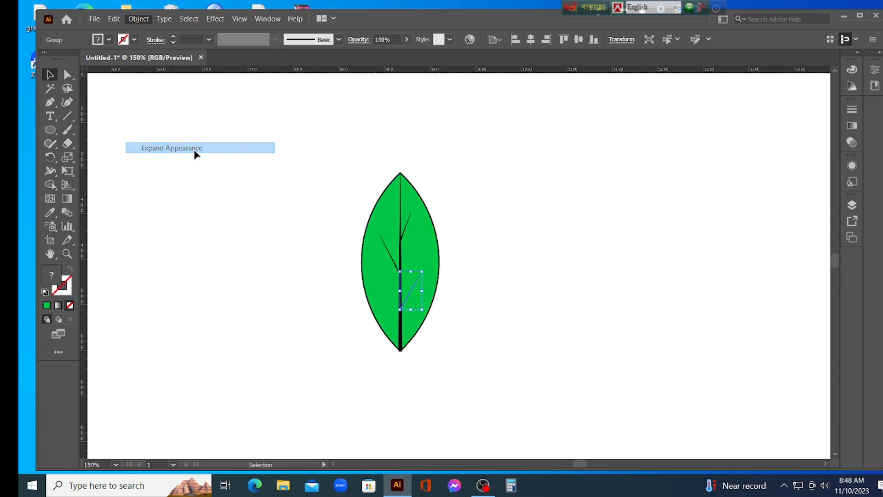
{"action": "left_click", "coordinate": [298, 292]}
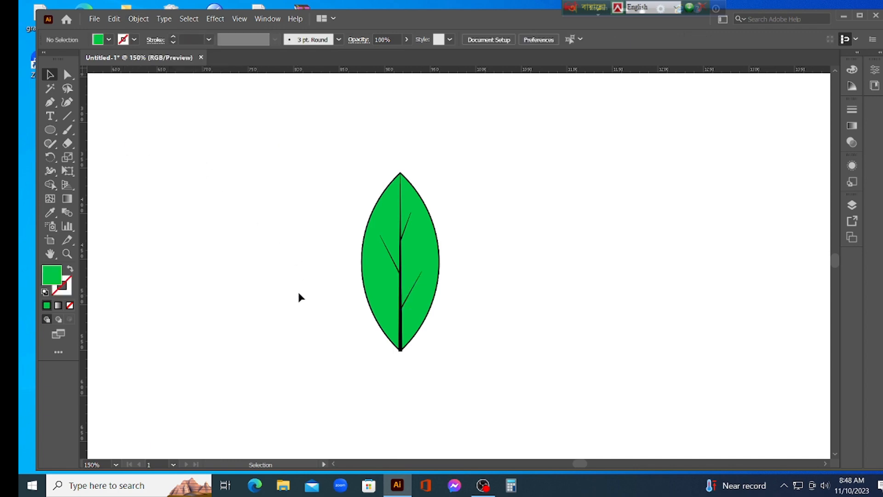
Expand the appearance of the left side vein and deselect it.
{"action": "left_click", "coordinate": [390, 260]}
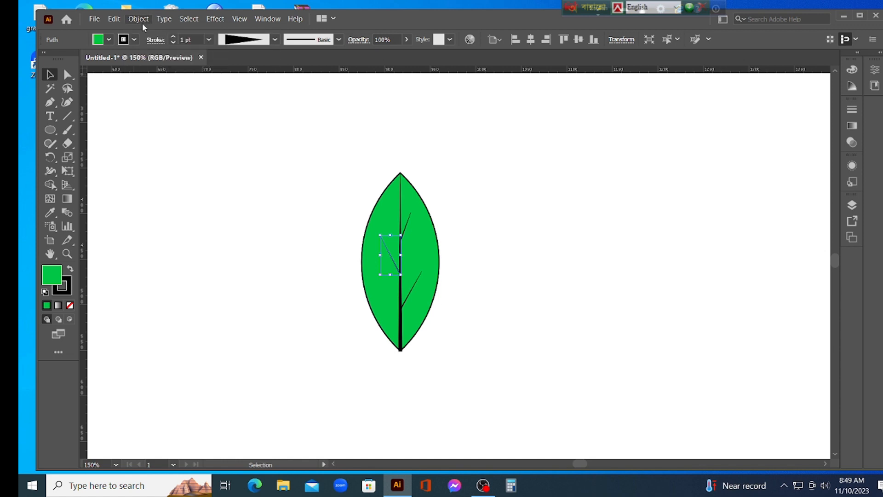
{"action": "left_click", "coordinate": [143, 19]}
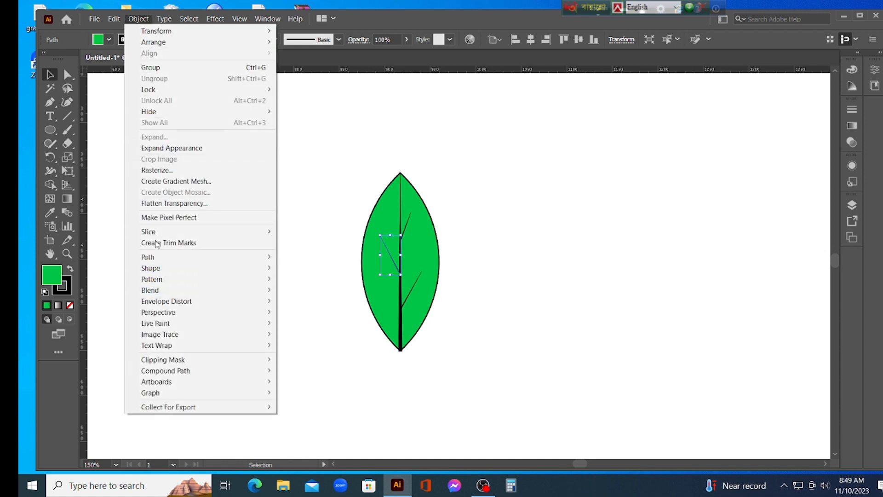
{"action": "left_click", "coordinate": [160, 147]}
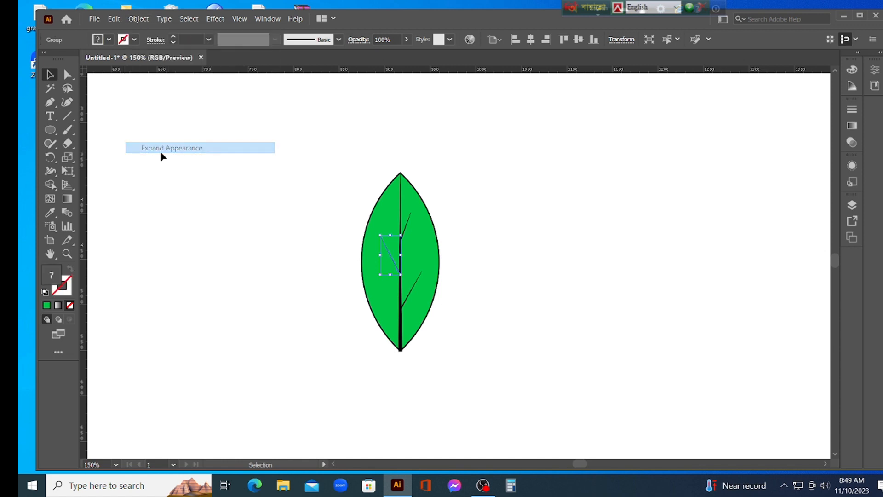
{"action": "left_click", "coordinate": [246, 206]}
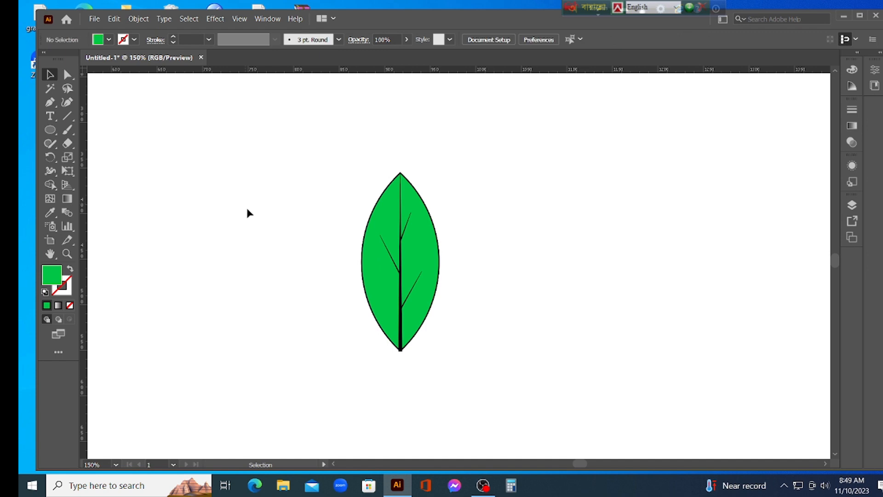
Set the central vein's fill to the near-white colour F9F7F7 and deselect it.
{"action": "left_click", "coordinate": [402, 297]}
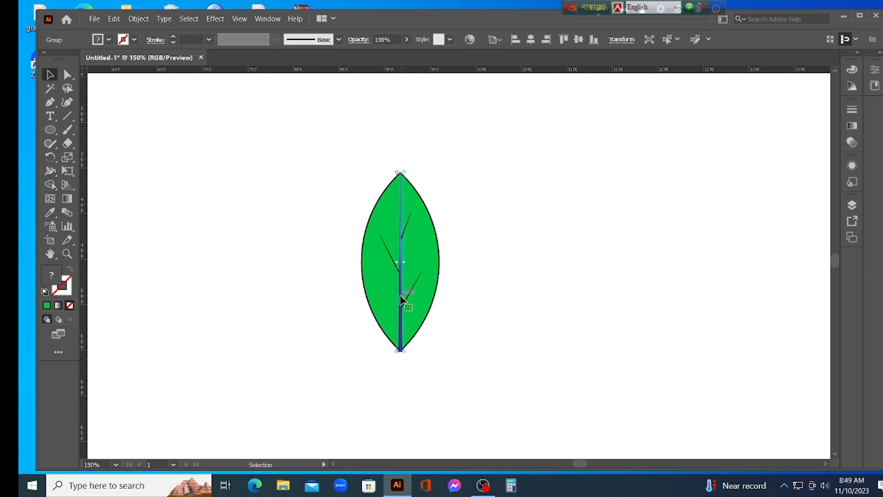
{"action": "double_click", "coordinate": [64, 295]}
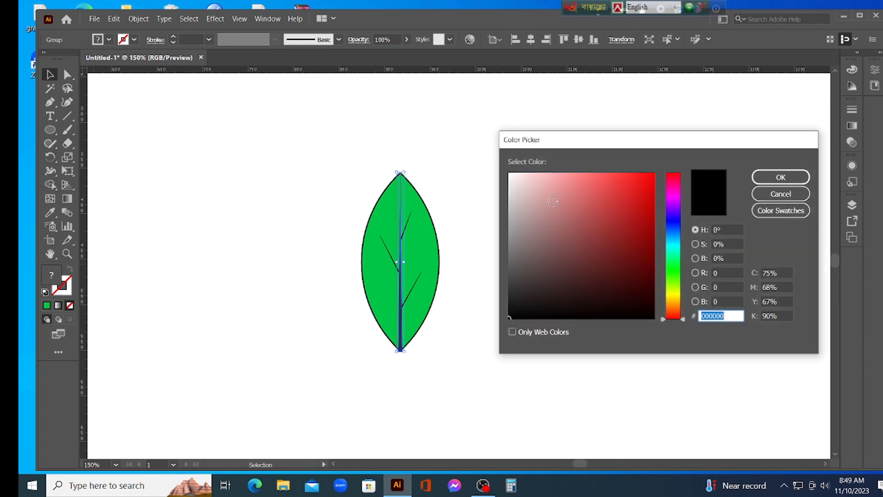
{"action": "left_click", "coordinate": [543, 197]}
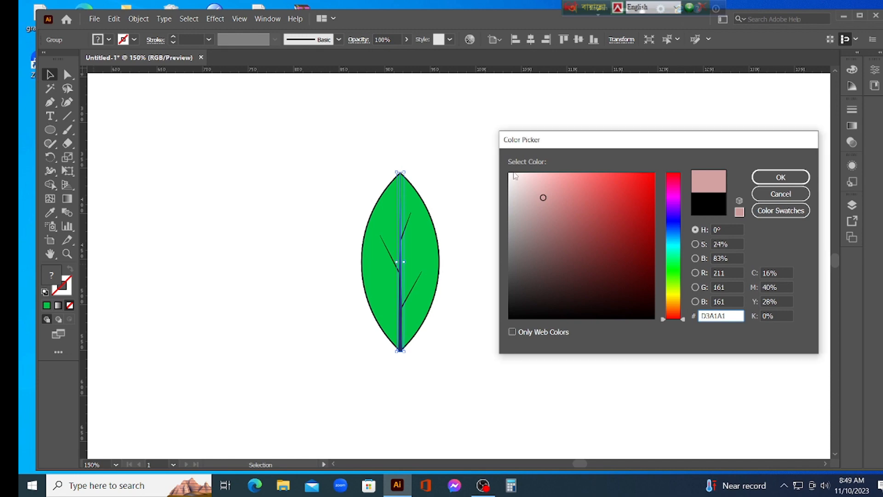
{"action": "left_click", "coordinate": [509, 175]}
{"action": "left_click", "coordinate": [541, 199]}
{"action": "left_click", "coordinate": [493, 183]}
{"action": "left_click", "coordinate": [510, 175]}
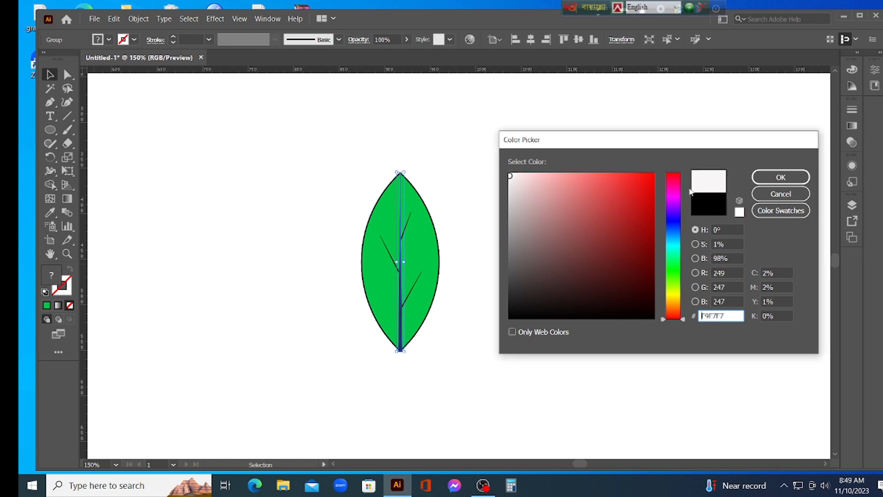
{"action": "left_click", "coordinate": [781, 177]}
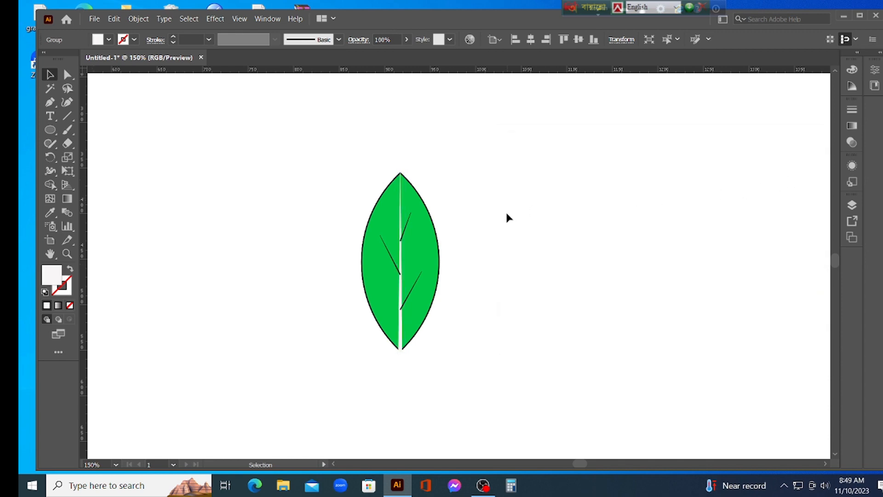
{"action": "left_click", "coordinate": [493, 247]}
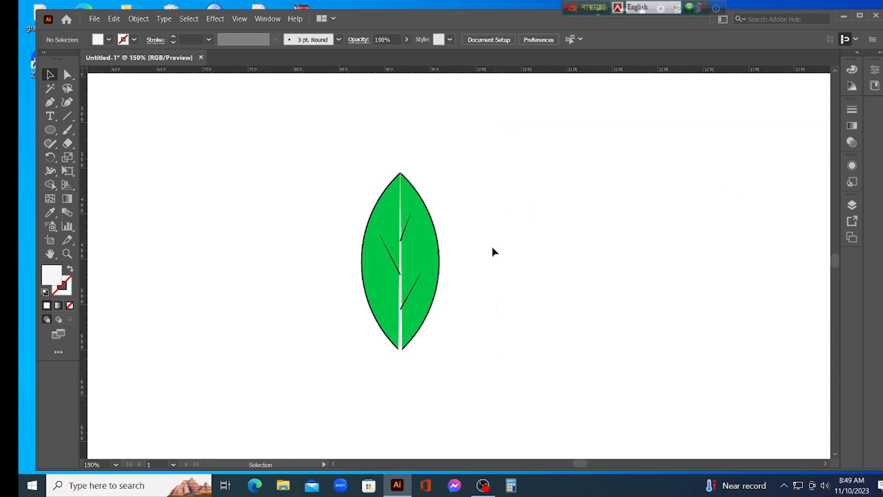
Change the lower right side vein's fill to the near-white colour F9F2F2 and deselect it.
{"action": "left_click", "coordinate": [411, 285]}
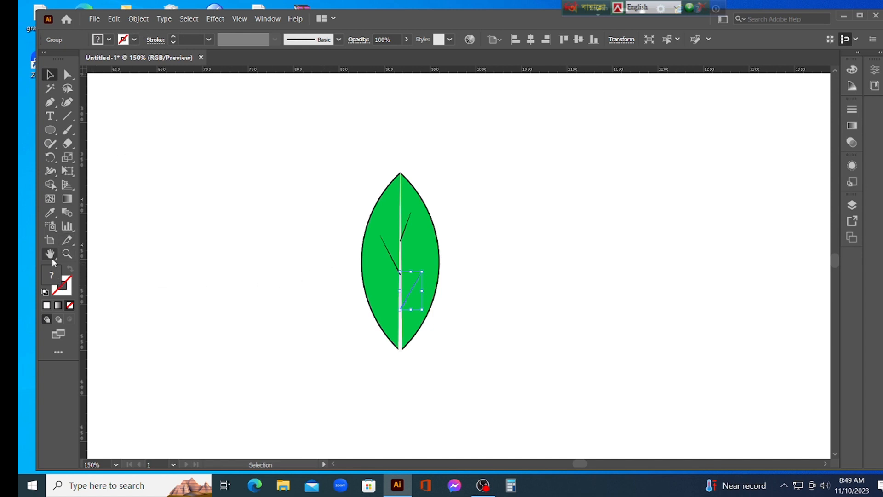
{"action": "double_click", "coordinate": [53, 285]}
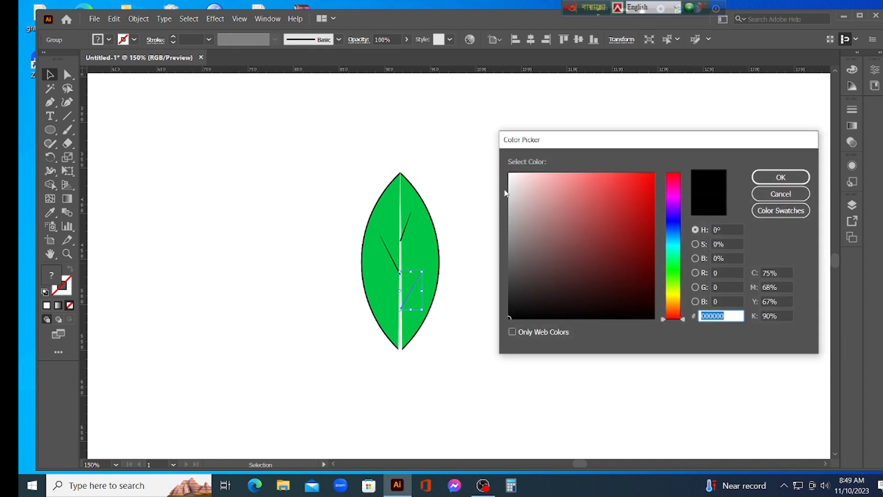
{"action": "left_click", "coordinate": [512, 176]}
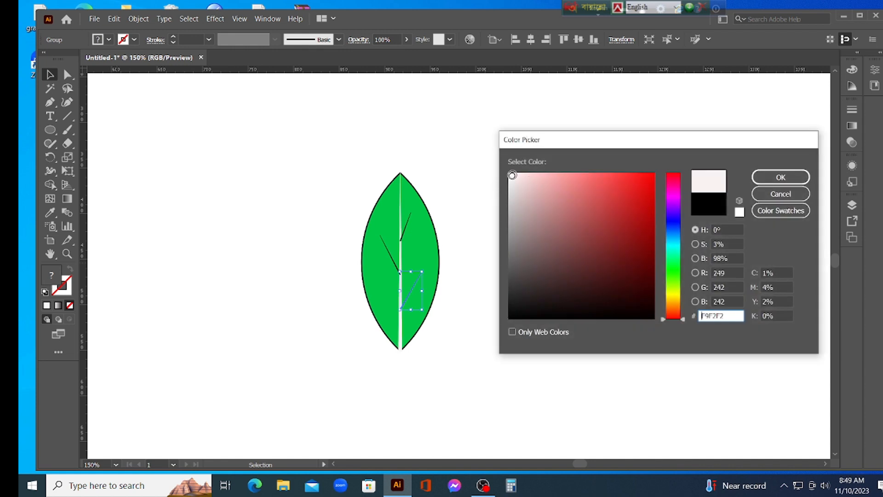
{"action": "left_click", "coordinate": [781, 177]}
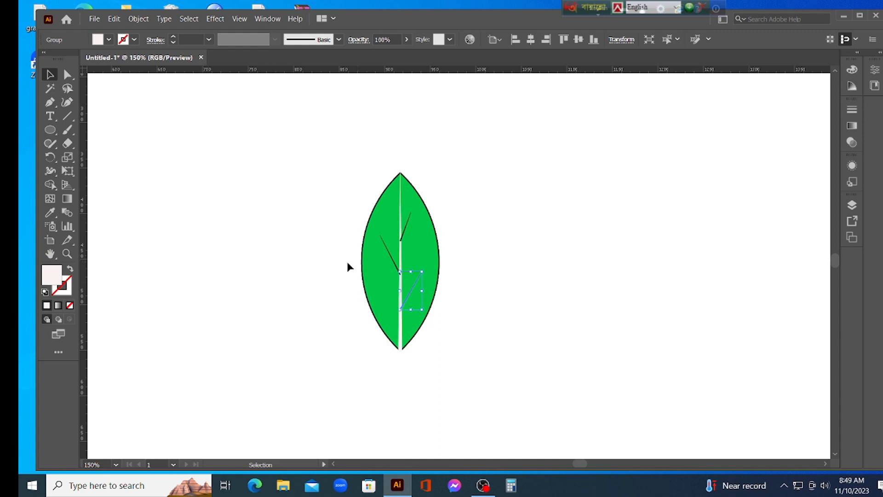
{"action": "double_click", "coordinate": [55, 279]}
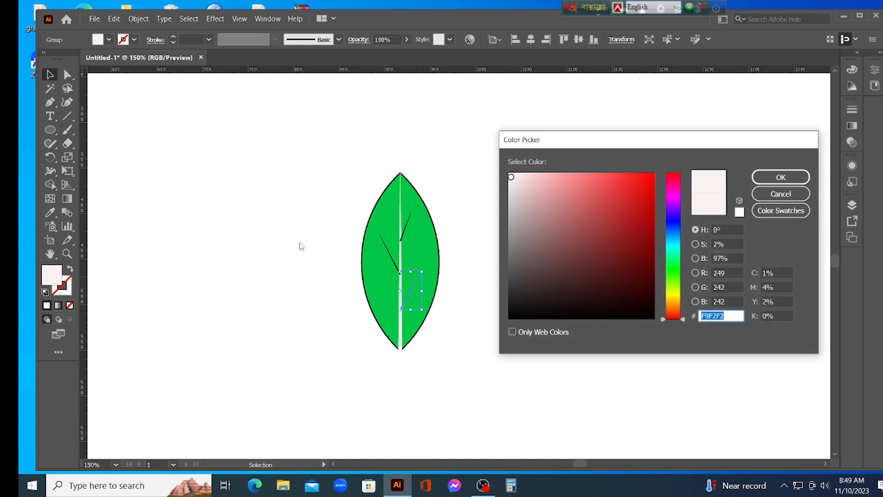
{"action": "left_click", "coordinate": [781, 194]}
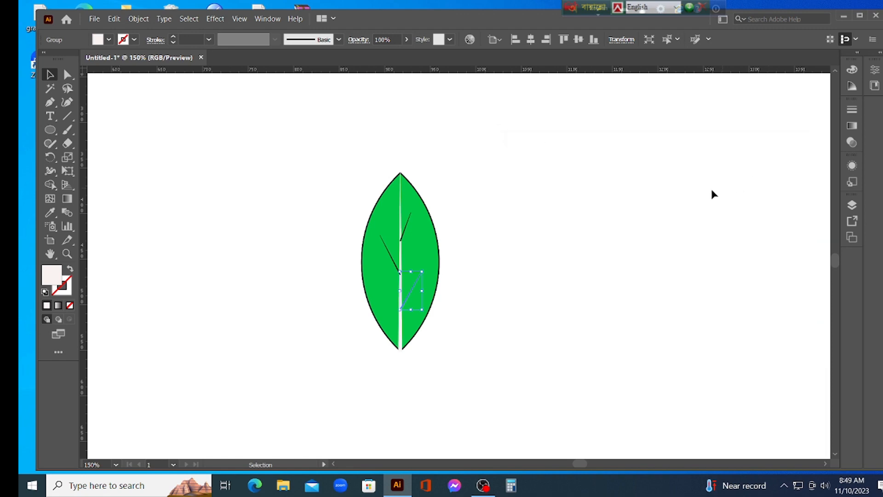
{"action": "left_click", "coordinate": [507, 203]}
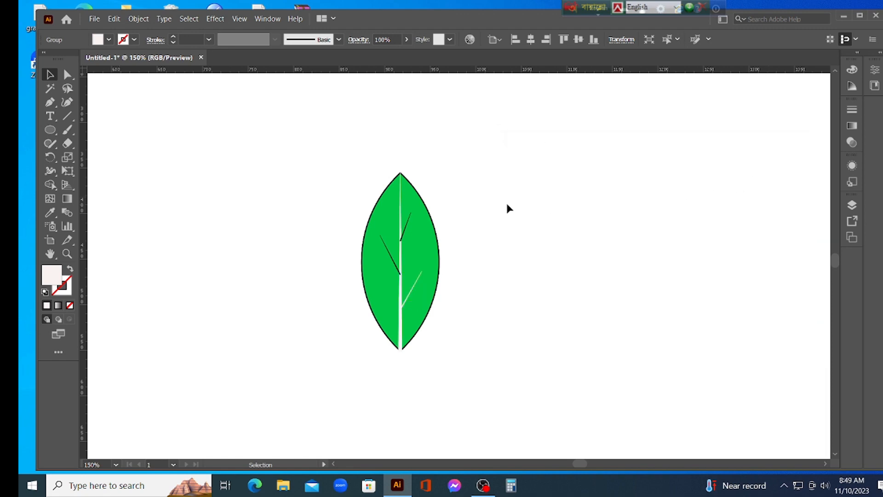
Set the left side vein's fill to the off-white colour F2EBEB and deselect it.
{"action": "left_click", "coordinate": [391, 255]}
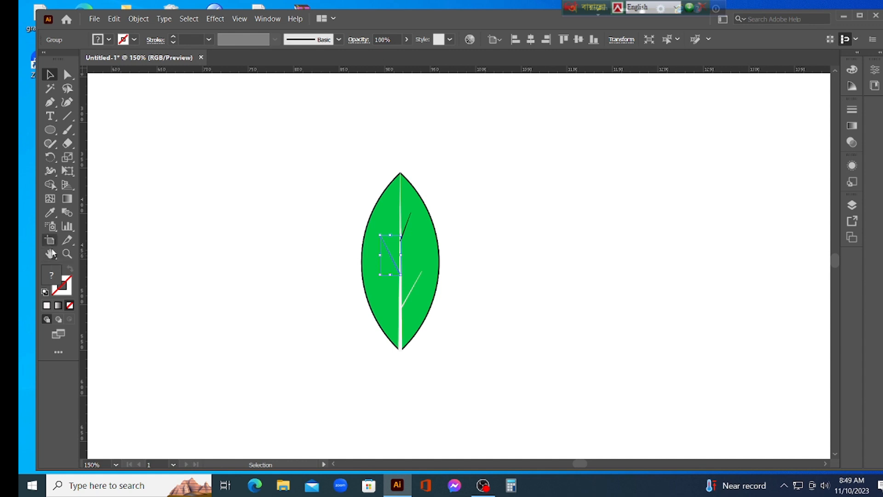
{"action": "double_click", "coordinate": [53, 284]}
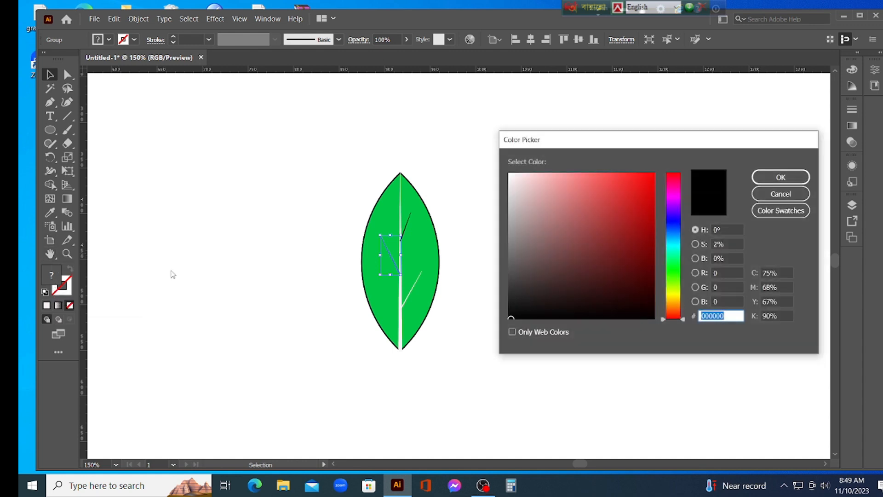
{"action": "left_click", "coordinate": [512, 179]}
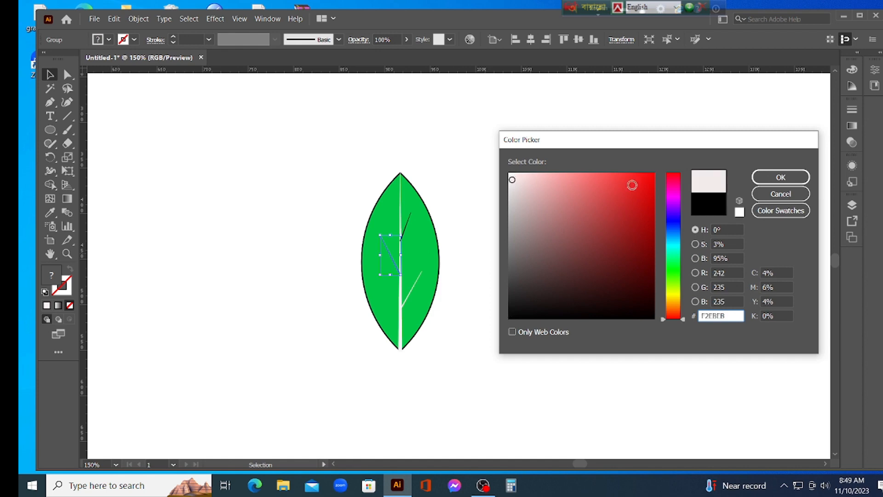
{"action": "left_click", "coordinate": [782, 177]}
{"action": "left_click", "coordinate": [496, 217]}
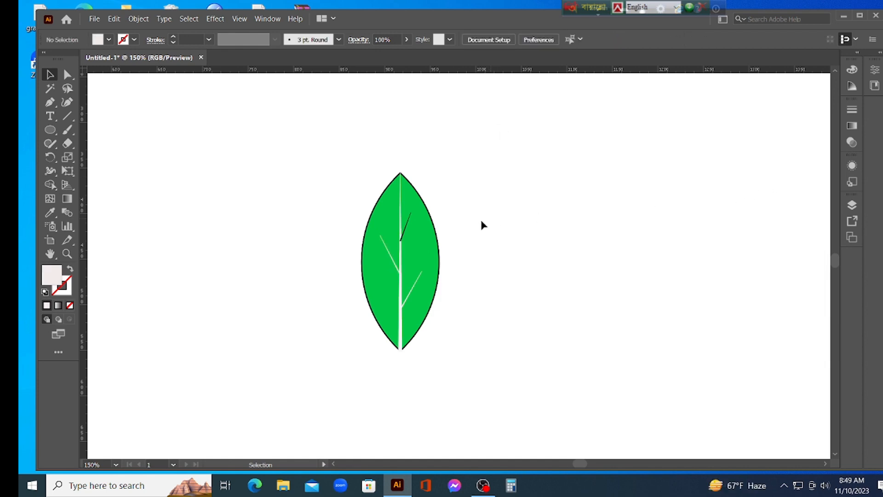
Fill the upper right side vein with the near-white colour F9F9F9 and deselect it.
{"action": "left_click", "coordinate": [405, 232]}
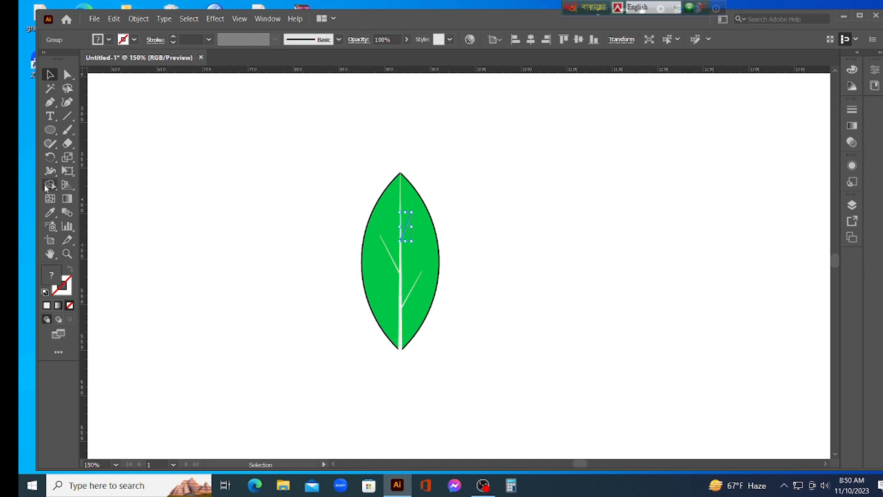
{"action": "double_click", "coordinate": [48, 278]}
{"action": "left_click", "coordinate": [508, 175]}
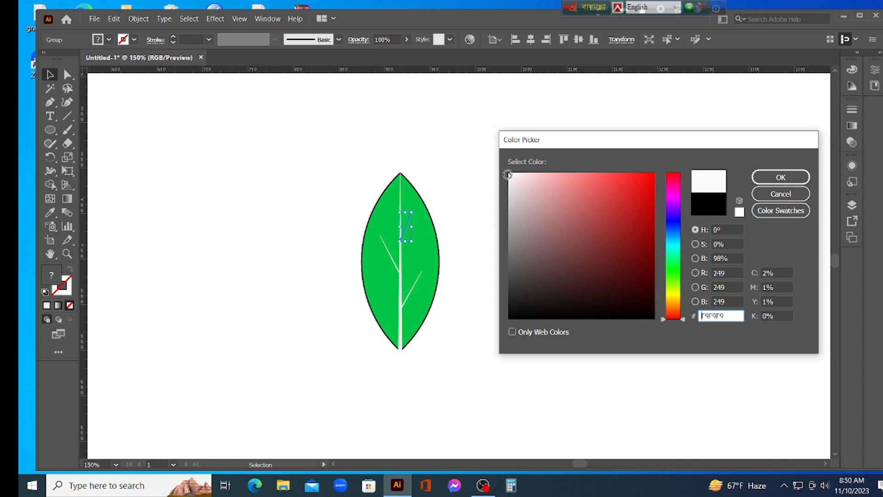
{"action": "left_click", "coordinate": [782, 178]}
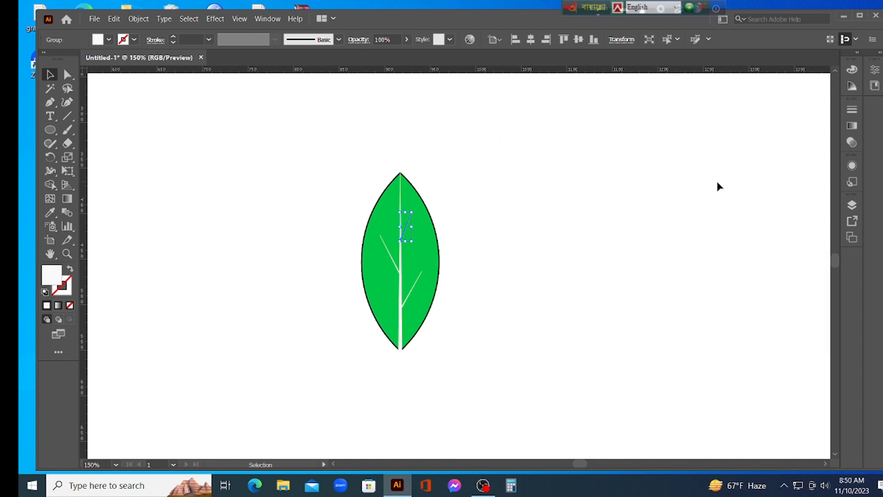
{"action": "left_click", "coordinate": [513, 194]}
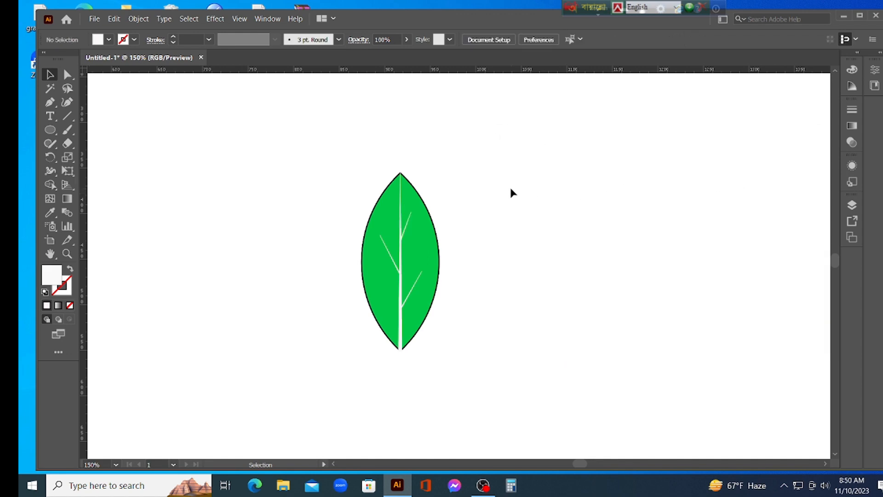
{"action": "left_click", "coordinate": [439, 237]}
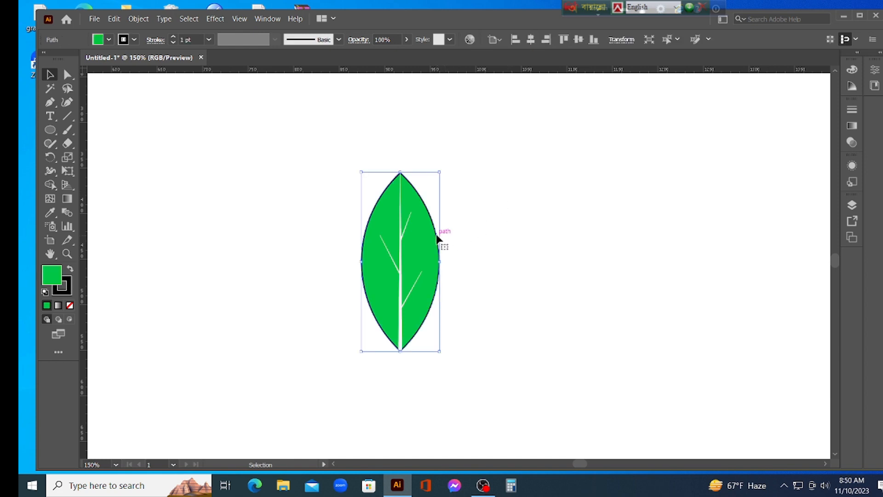
{"action": "double_click", "coordinate": [68, 286]}
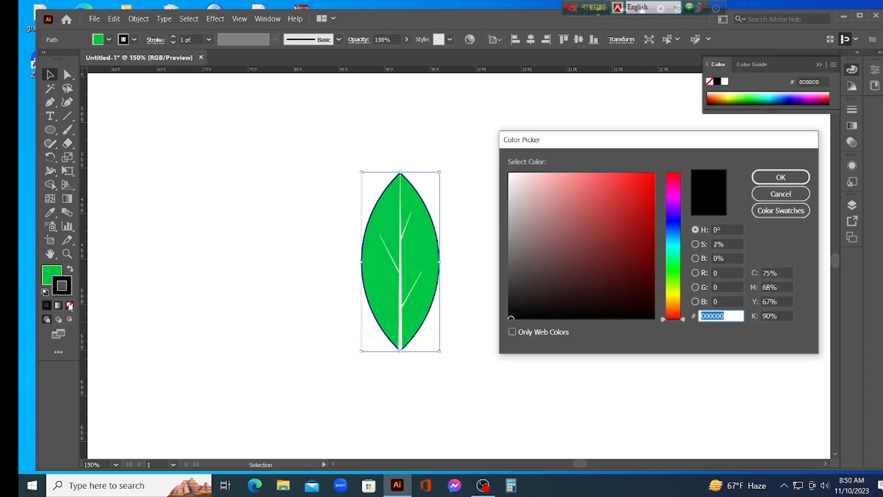
{"action": "left_click", "coordinate": [780, 194]}
{"action": "left_click", "coordinate": [552, 249]}
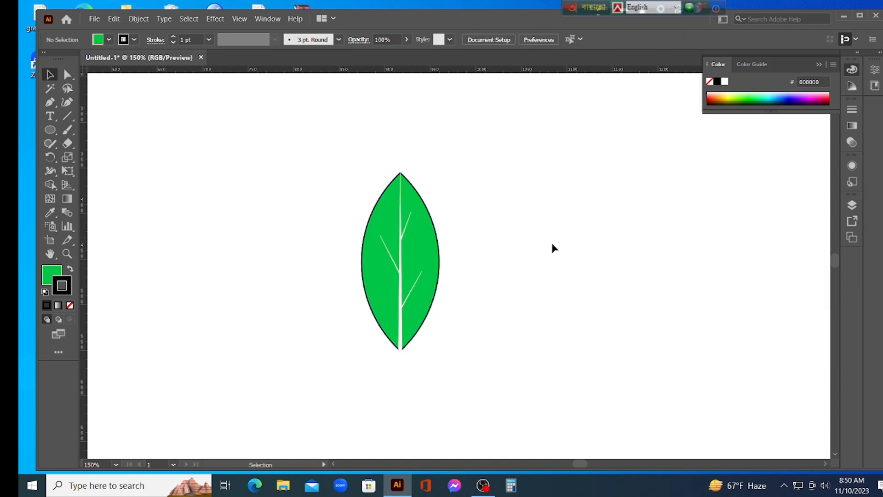
{"action": "left_click", "coordinate": [69, 305]}
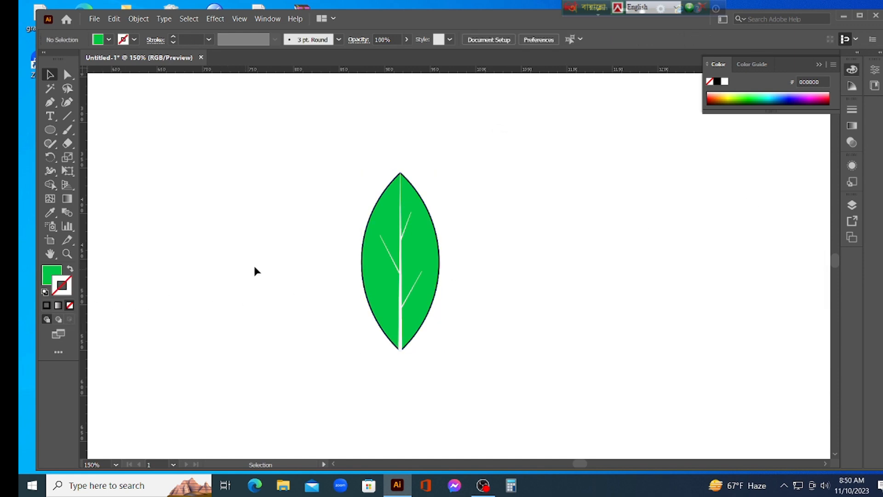
Remove the black outline from the green leaf shape by setting its stroke to None, and deselect it.
{"action": "left_click", "coordinate": [434, 238]}
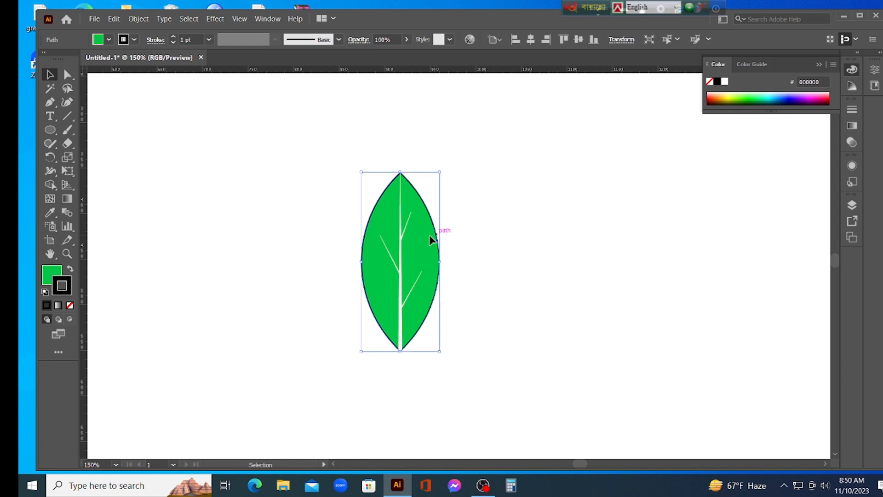
{"action": "left_click", "coordinate": [70, 305]}
{"action": "left_click", "coordinate": [516, 190]}
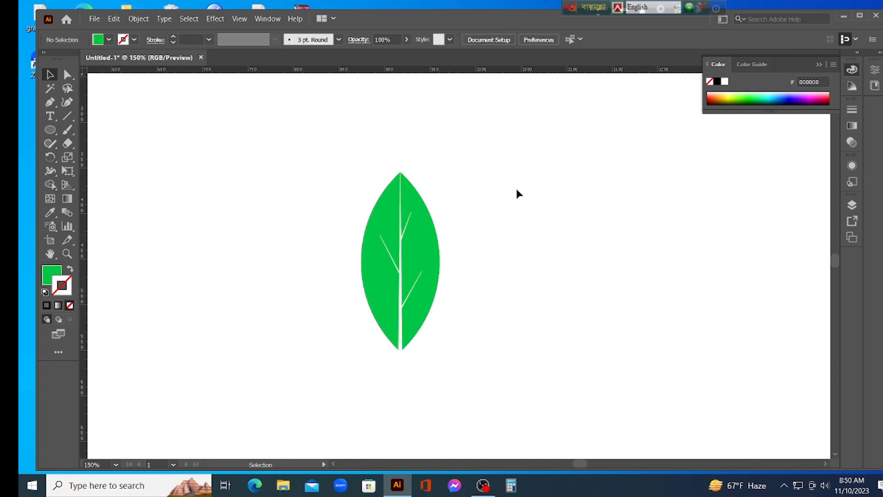
Group the green leaf shape with all its veins into one object and deselect it.
{"action": "left_click_drag", "start_coordinate": [492, 187], "coordinate": [332, 357]}
{"action": "left_click_drag", "start_coordinate": [313, 228], "coordinate": [463, 311]}
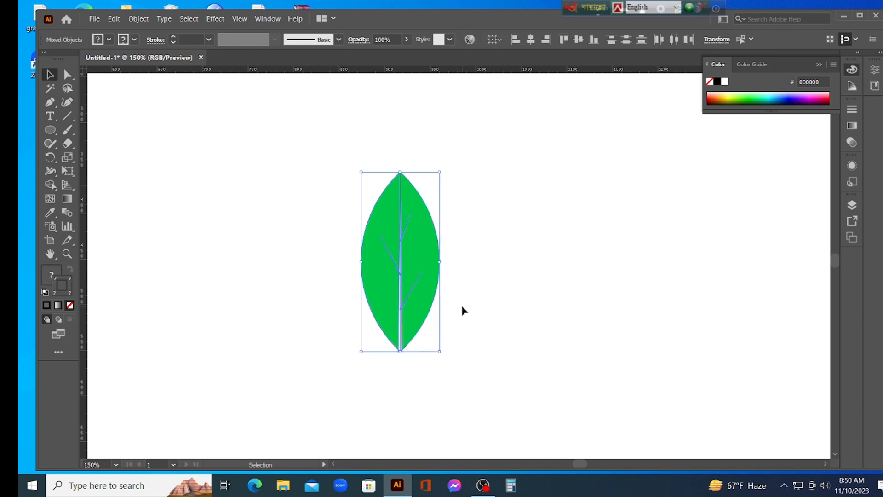
{"action": "right_click", "coordinate": [401, 260]}
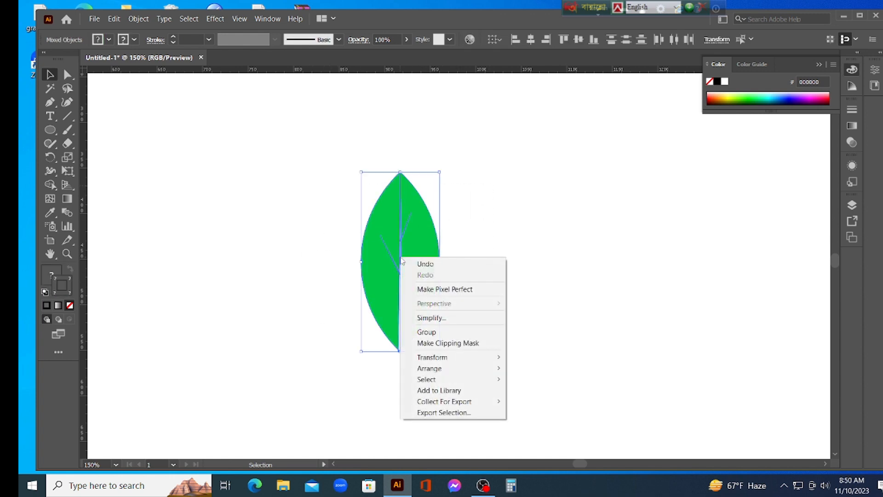
{"action": "left_click", "coordinate": [427, 332]}
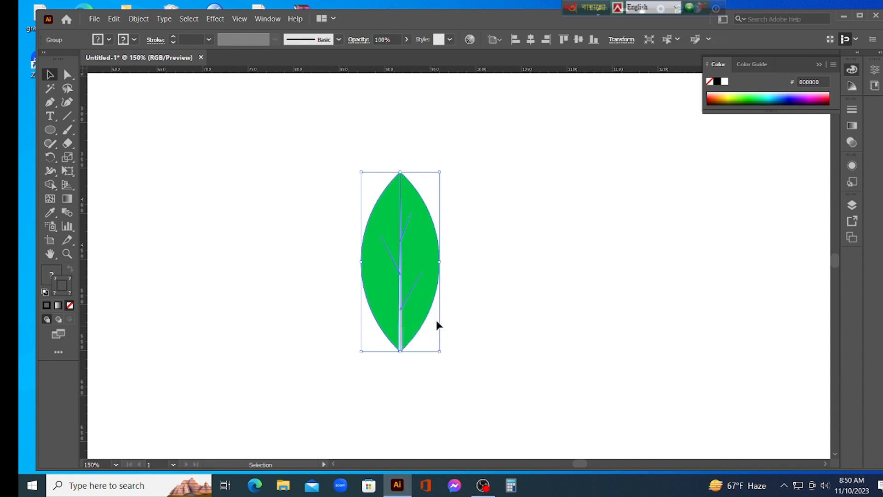
{"action": "left_click", "coordinate": [488, 235]}
Move the grouped leaf slightly up and to the left on the artboard, and deselect it.
{"action": "left_click_drag", "start_coordinate": [491, 222], "coordinate": [443, 272]}
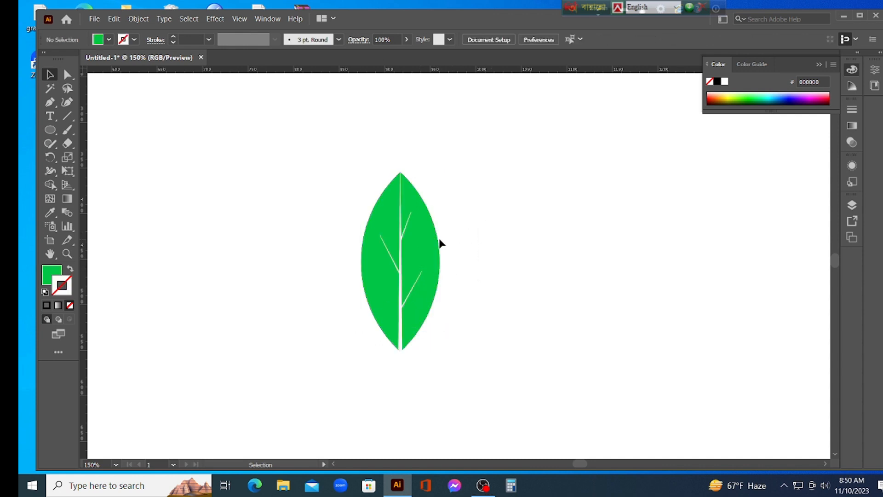
{"action": "left_click_drag", "start_coordinate": [437, 240], "coordinate": [401, 218]}
{"action": "left_click", "coordinate": [476, 208]}
{"action": "left_click_drag", "start_coordinate": [468, 164], "coordinate": [391, 262]}
{"action": "left_click", "coordinate": [310, 309]}
{"action": "left_click_drag", "start_coordinate": [275, 193], "coordinate": [353, 305]}
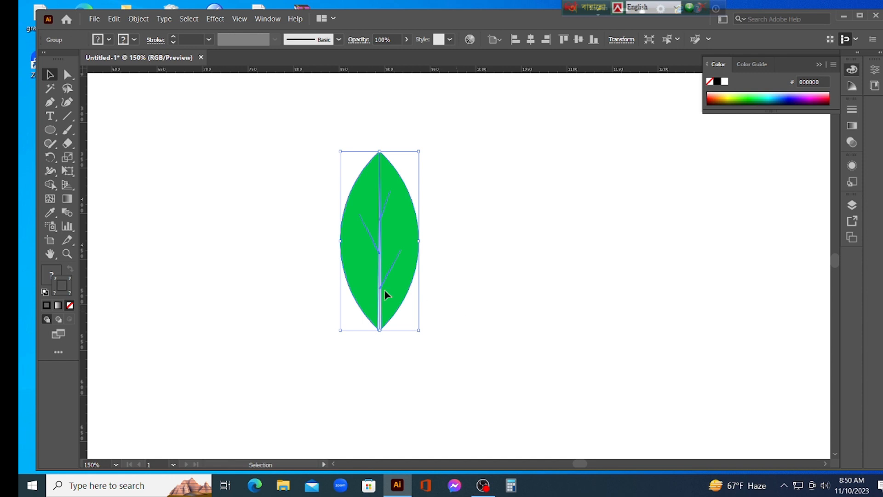
{"action": "left_click", "coordinate": [482, 225]}
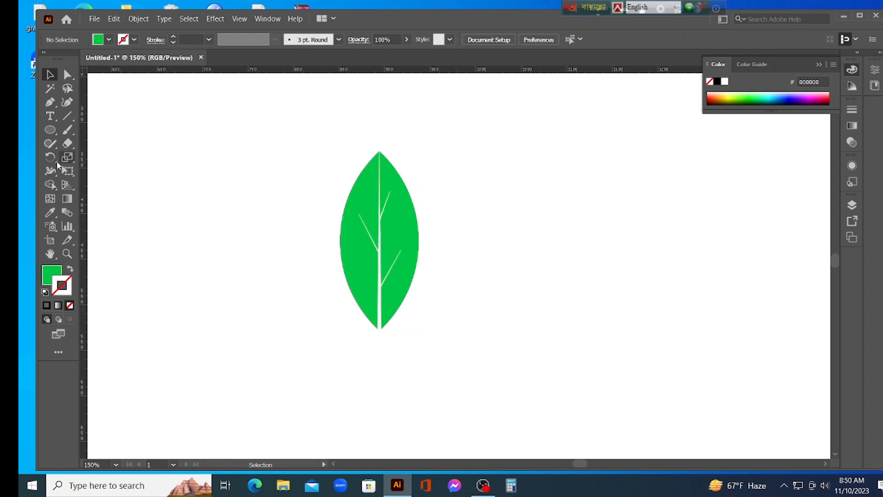
Activate the Scallop tool and look over its brush and scallop options.
{"action": "left_click", "coordinate": [48, 172]}
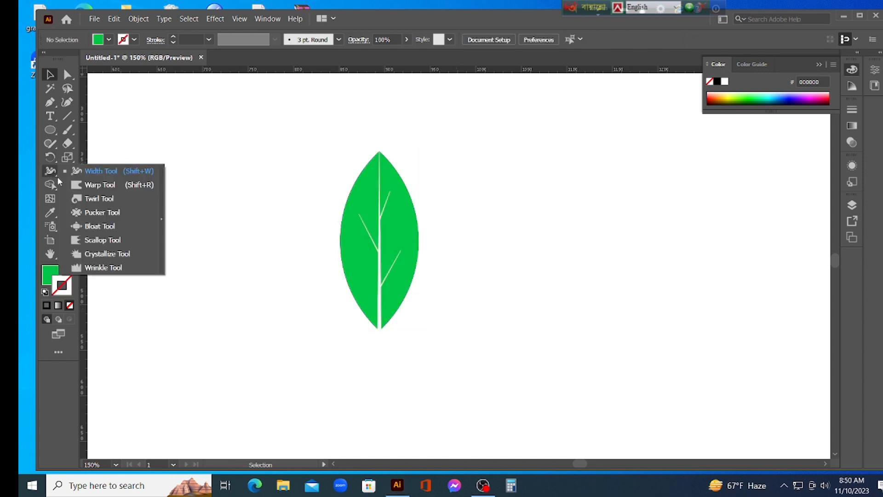
{"action": "left_click", "coordinate": [91, 239]}
{"action": "right_click", "coordinate": [91, 236]}
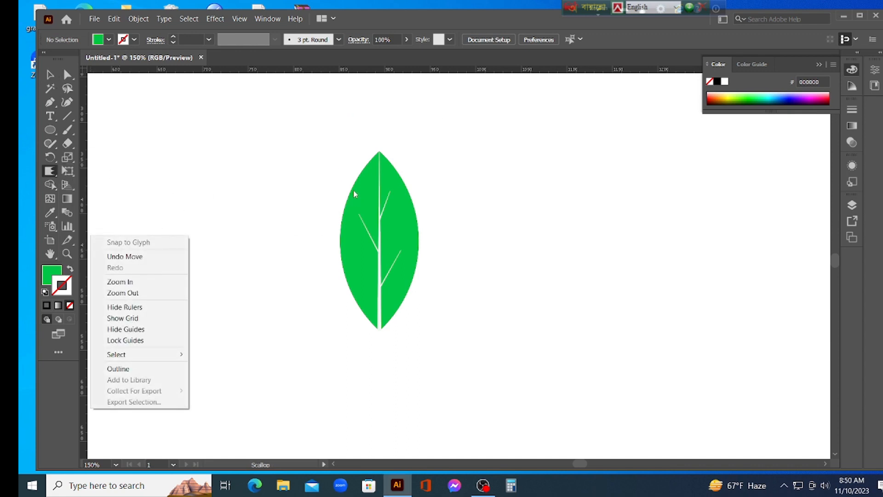
{"action": "left_click", "coordinate": [49, 171]}
{"action": "double_click", "coordinate": [49, 171]}
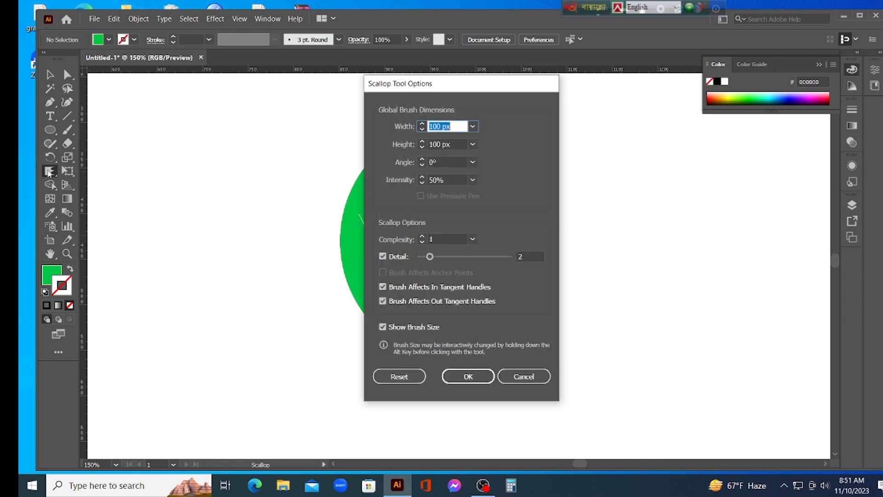
{"action": "left_click", "coordinate": [524, 376]}
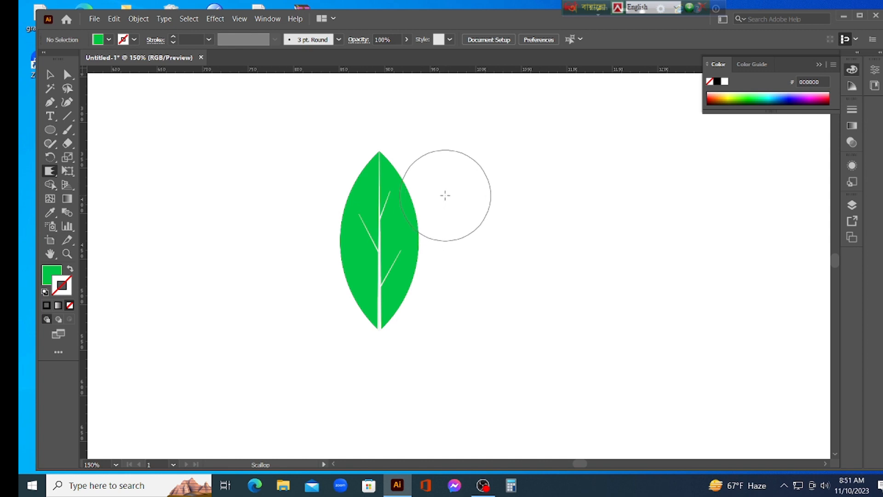
Scallop the leaf's upper right and upper left edges with small notches, using the Scallop brush just outside the outline.
{"action": "scroll", "coordinate": [445, 196], "scroll_direction": "down", "scroll_amount": 2}
{"action": "scroll", "coordinate": [445, 196], "scroll_direction": "down", "scroll_amount": 1}
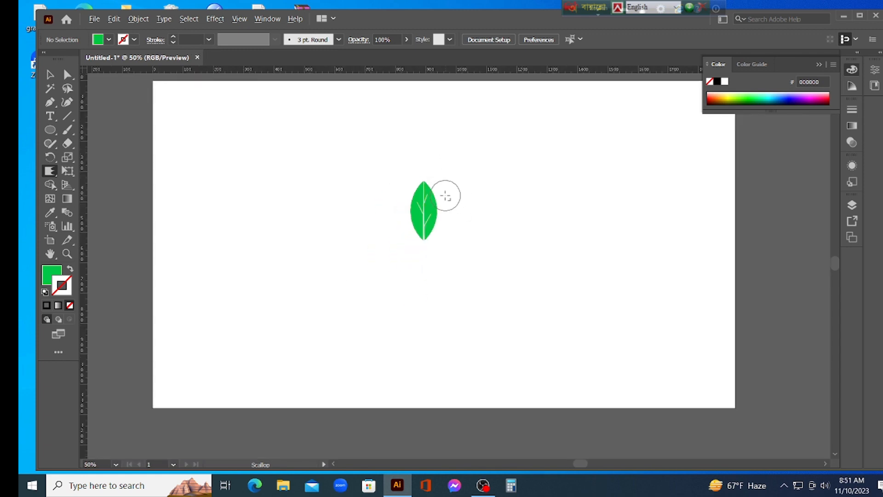
{"action": "scroll", "coordinate": [446, 196], "scroll_direction": "up", "scroll_amount": 1}
{"action": "scroll", "coordinate": [445, 196], "scroll_direction": "up", "scroll_amount": 2}
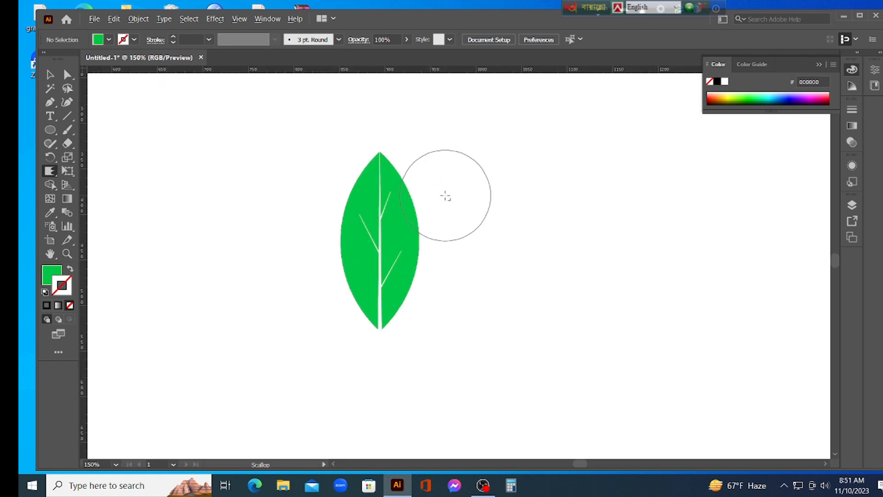
{"action": "scroll", "coordinate": [445, 196], "scroll_direction": "up", "scroll_amount": 2}
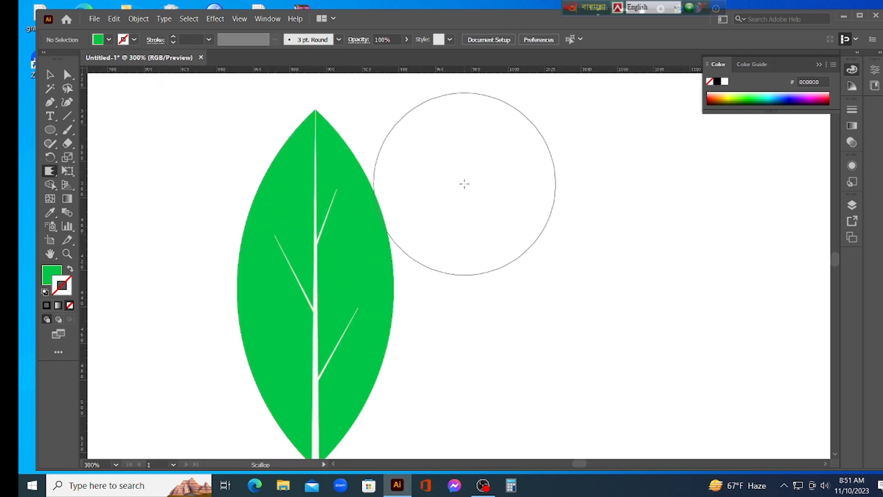
{"action": "left_click_drag", "start_coordinate": [454, 183], "coordinate": [455, 184]}
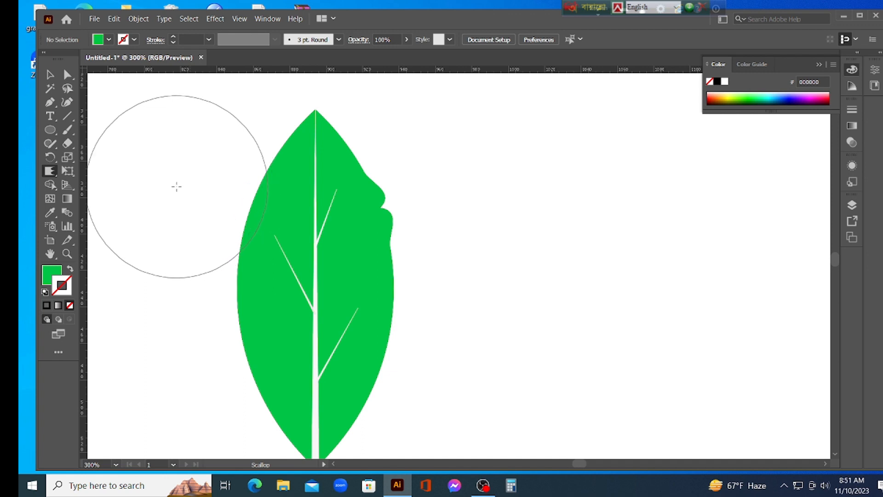
{"action": "left_click_drag", "start_coordinate": [178, 172], "coordinate": [179, 171]}
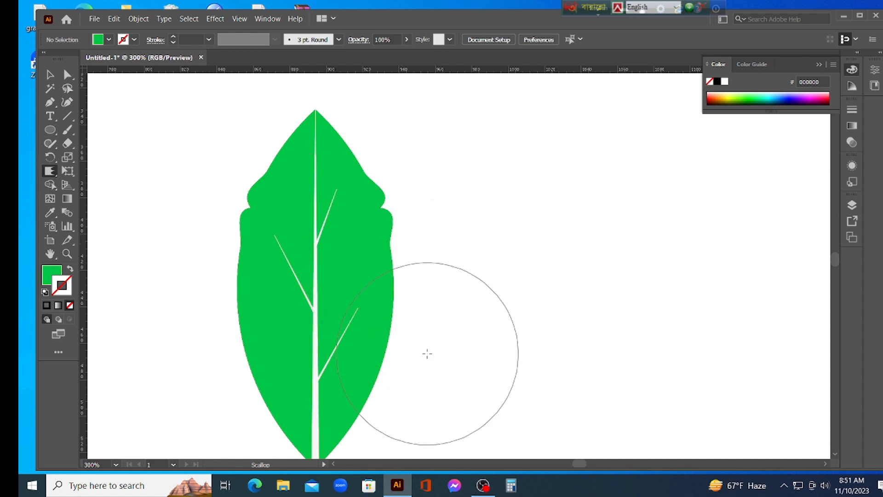
Scallop the leaf's lower right, lower left and middle edges to give it a wavy outline, and return to the Selection tool.
{"action": "scroll", "coordinate": [427, 353], "scroll_direction": "down", "scroll_amount": 1}
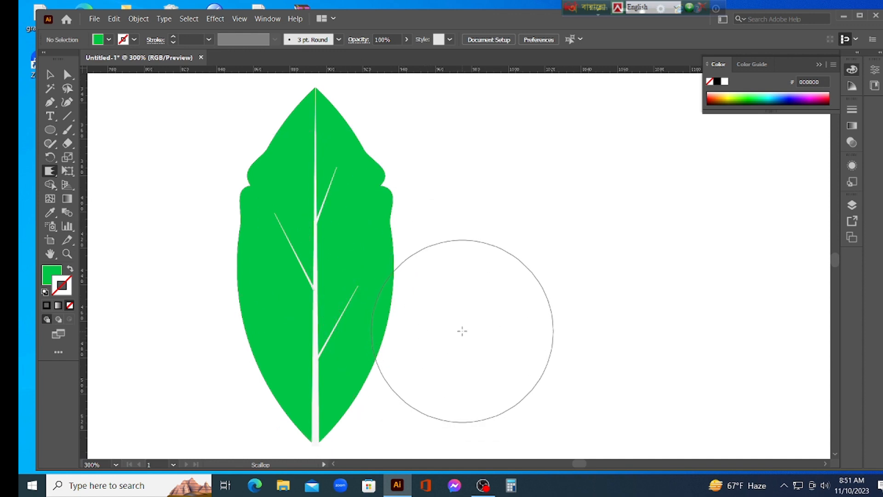
{"action": "left_click_drag", "start_coordinate": [461, 336], "coordinate": [462, 337]}
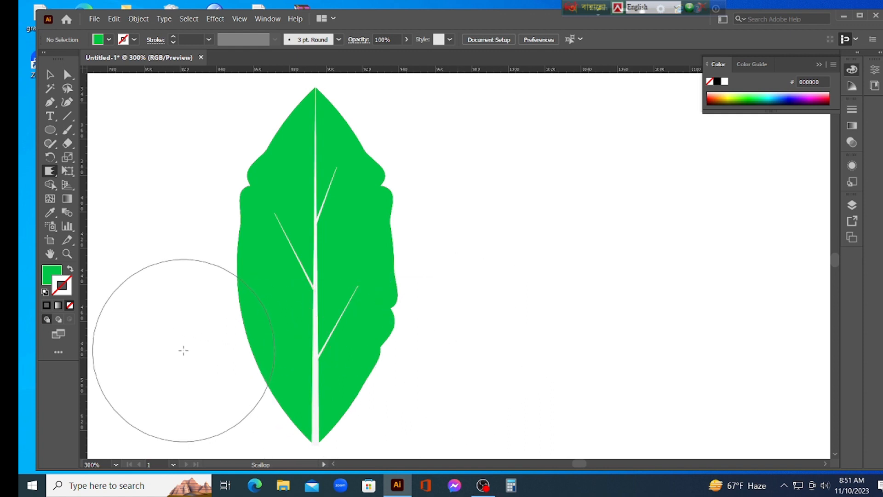
{"action": "left_click_drag", "start_coordinate": [173, 356], "coordinate": [174, 356]}
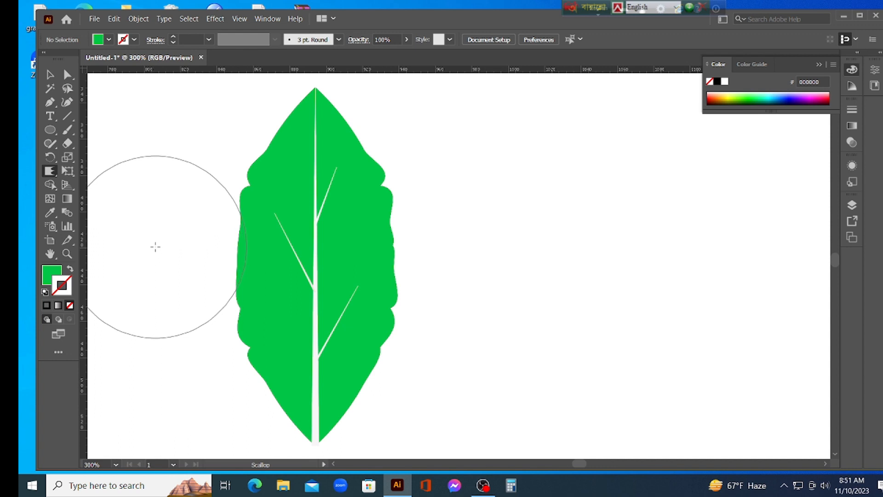
{"action": "left_click_drag", "start_coordinate": [156, 247], "coordinate": [155, 247]}
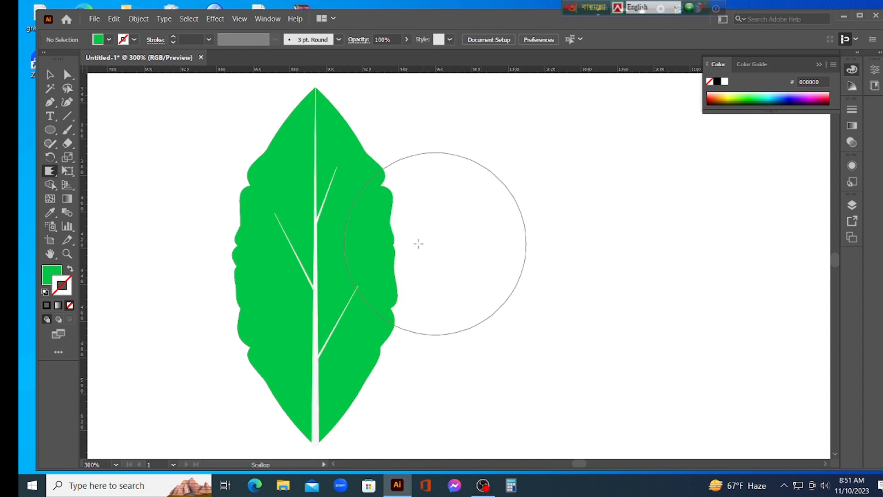
{"action": "scroll", "coordinate": [321, 186], "scroll_direction": "up", "scroll_amount": 3}
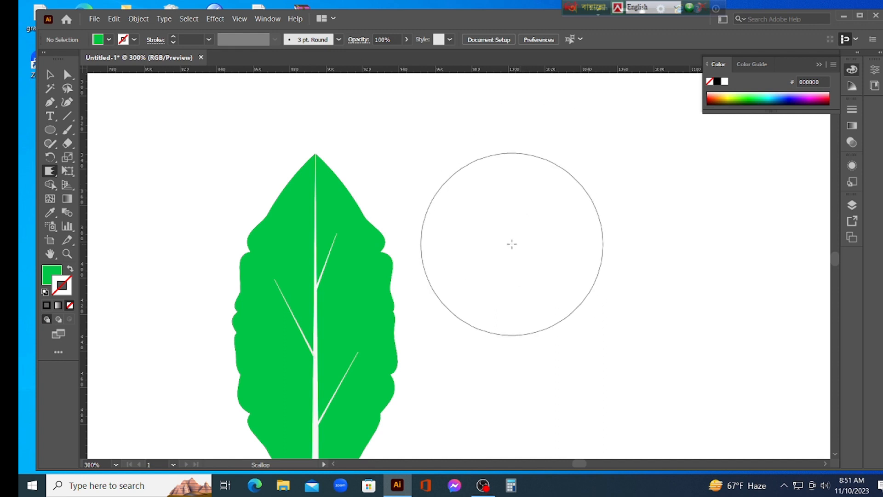
{"action": "key", "text": "v"}
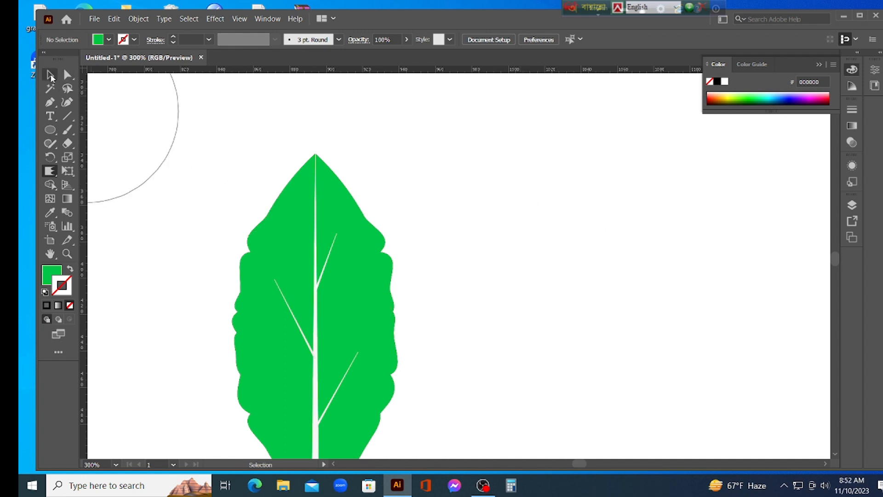
Examine the leaf's scalloped outline and veins, both close up and as a whole.
{"action": "scroll", "coordinate": [361, 181], "scroll_direction": "up", "scroll_amount": 1}
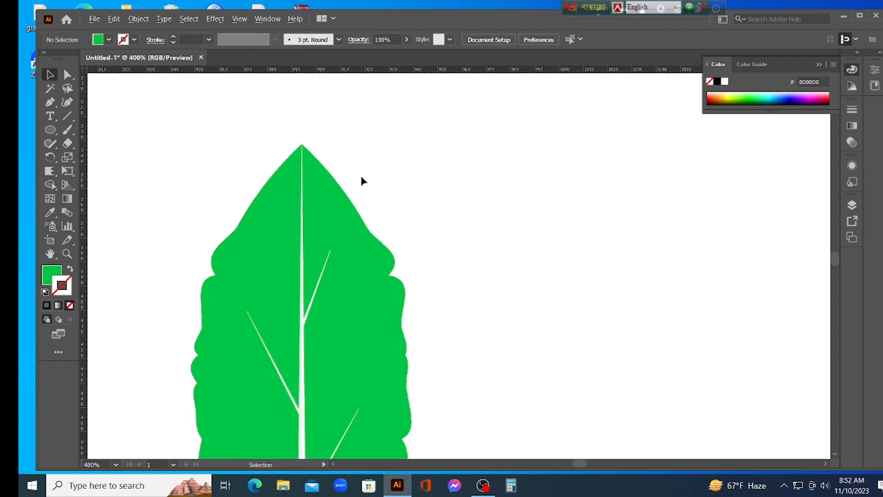
{"action": "scroll", "coordinate": [361, 175], "scroll_direction": "up", "scroll_amount": 2}
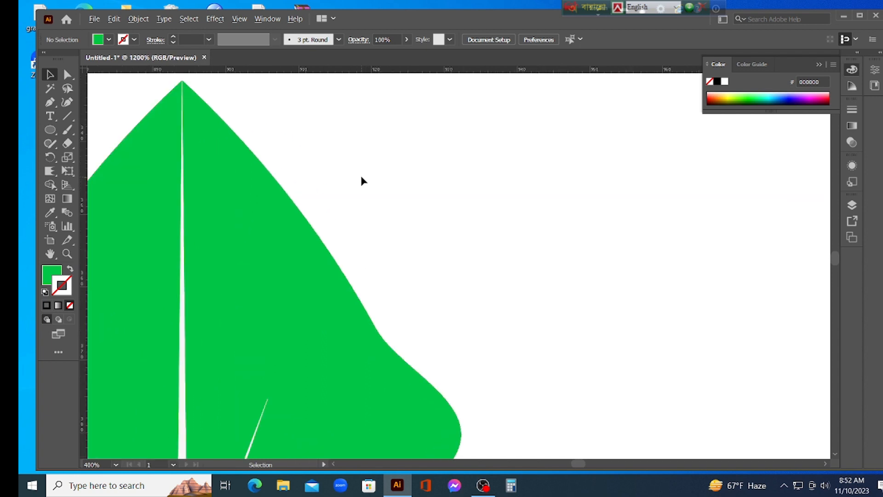
{"action": "scroll", "coordinate": [361, 175], "scroll_direction": "down", "scroll_amount": 6}
{"action": "scroll", "coordinate": [363, 179], "scroll_direction": "up", "scroll_amount": 1}
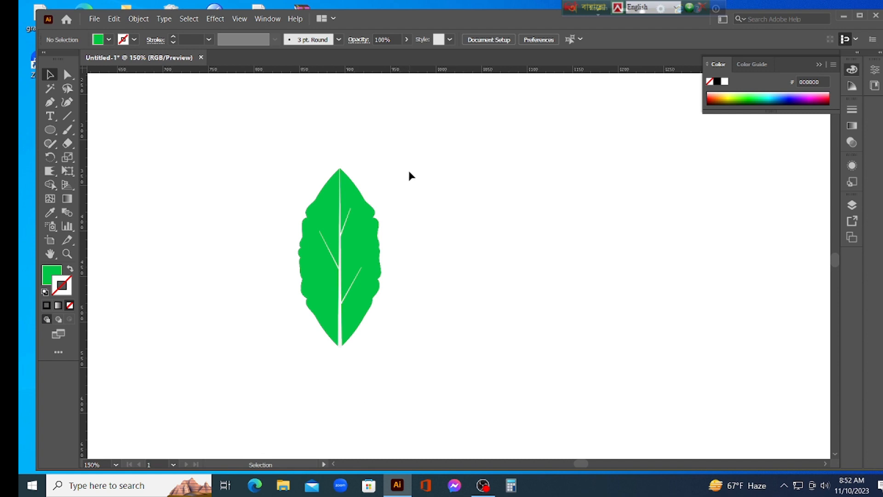
{"action": "scroll", "coordinate": [414, 236], "scroll_direction": "down", "scroll_amount": 2}
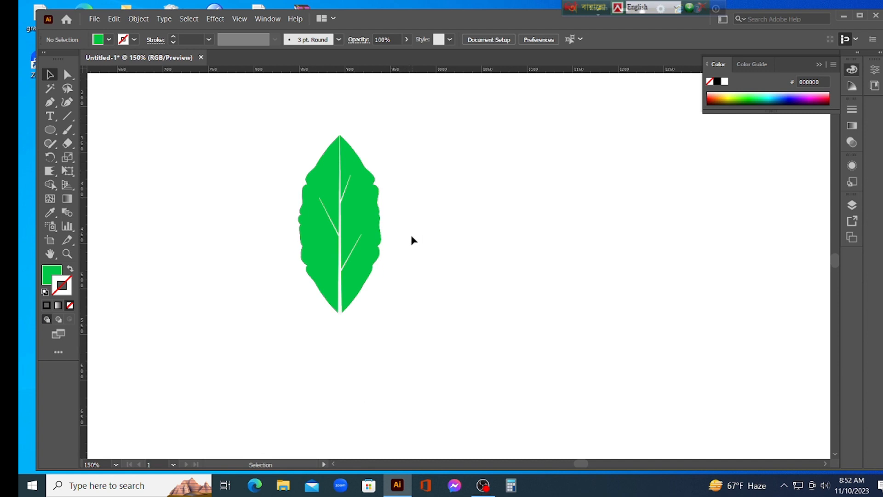
{"action": "scroll", "coordinate": [410, 238], "scroll_direction": "up", "scroll_amount": 2}
{"action": "scroll", "coordinate": [410, 241], "scroll_direction": "down", "scroll_amount": 3}
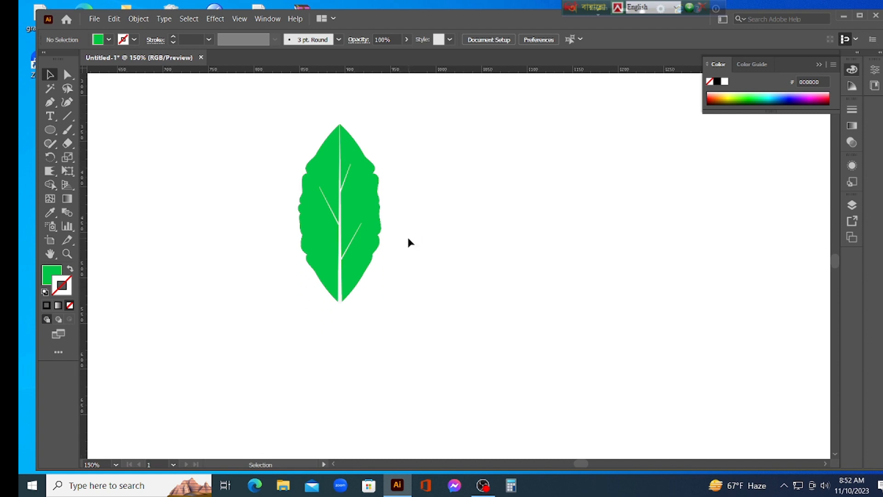
{"action": "scroll", "coordinate": [409, 241], "scroll_direction": "up", "scroll_amount": 2}
{"action": "left_click_drag", "start_coordinate": [422, 160], "coordinate": [286, 316]}
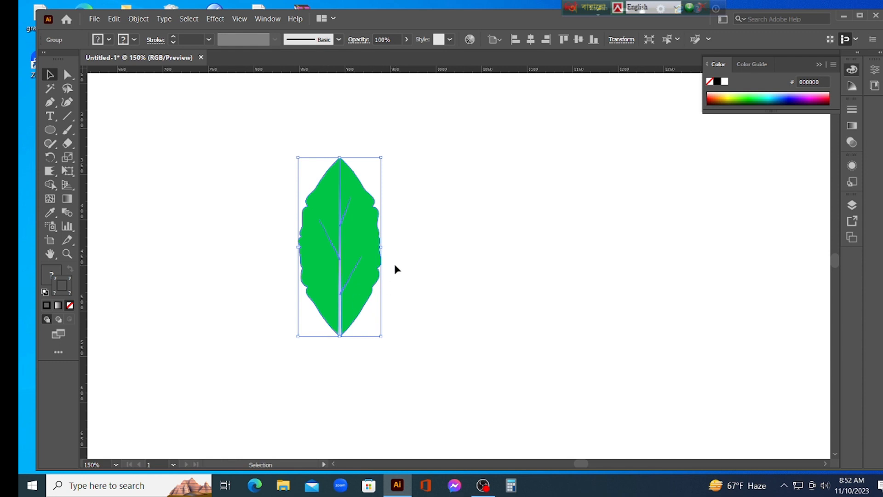
{"action": "scroll", "coordinate": [395, 266], "scroll_direction": "down", "scroll_amount": 3}
{"action": "scroll", "coordinate": [395, 266], "scroll_direction": "up", "scroll_amount": 1}
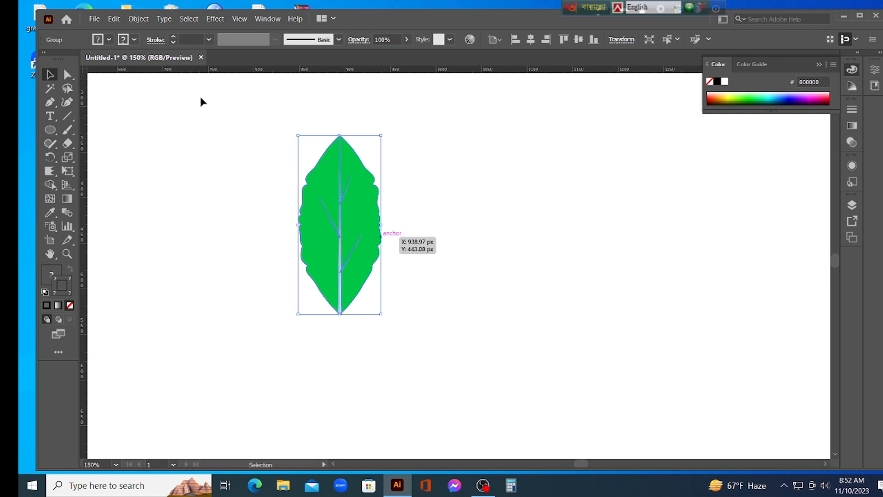
{"action": "left_click", "coordinate": [137, 19]}
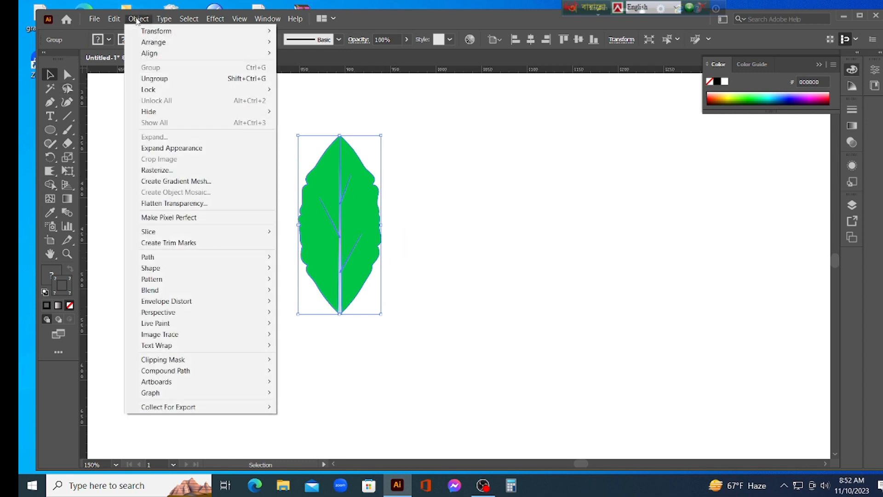
{"action": "mouse_move", "coordinate": [148, 261]}
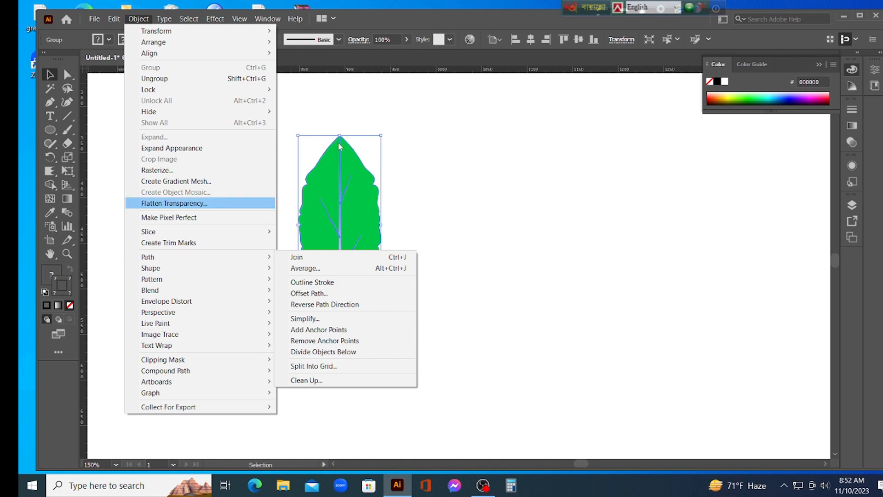
{"action": "left_click", "coordinate": [390, 81]}
{"action": "left_click", "coordinate": [390, 95]}
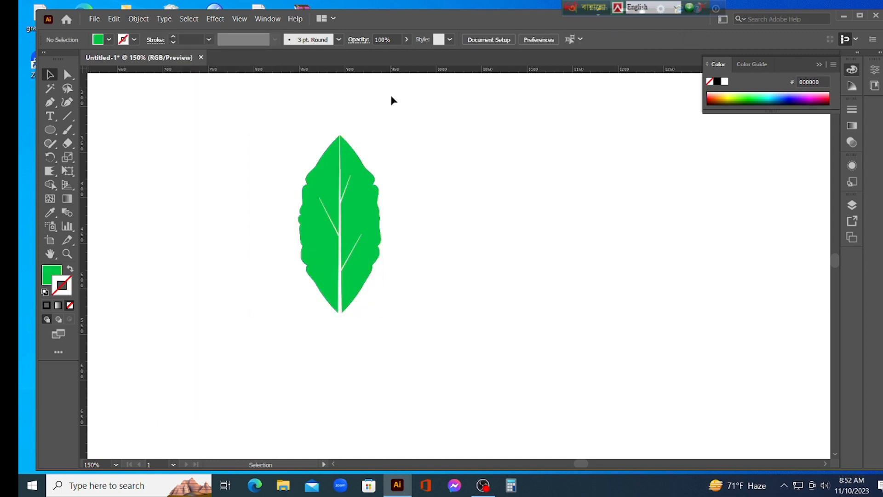
Display the Pathfinder options, deselect the leaf group and dismiss the Storage settings notification.
{"action": "left_click_drag", "start_coordinate": [393, 159], "coordinate": [255, 286]}
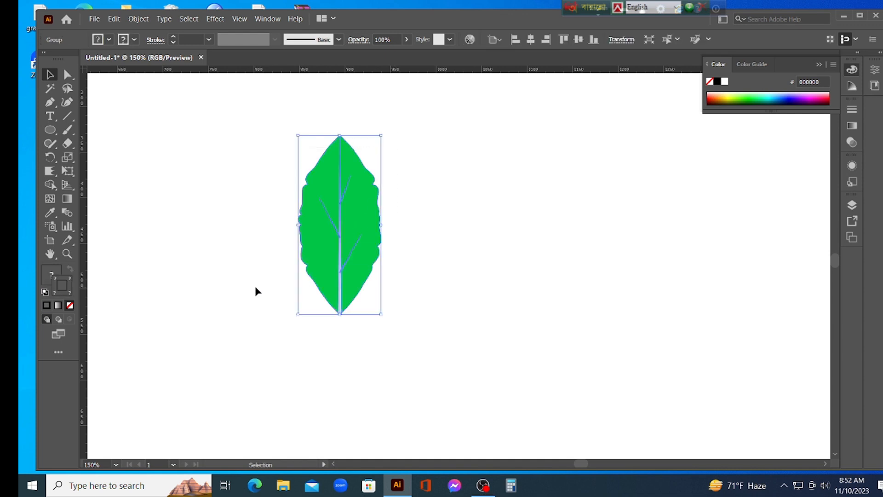
{"action": "left_click", "coordinate": [268, 19]}
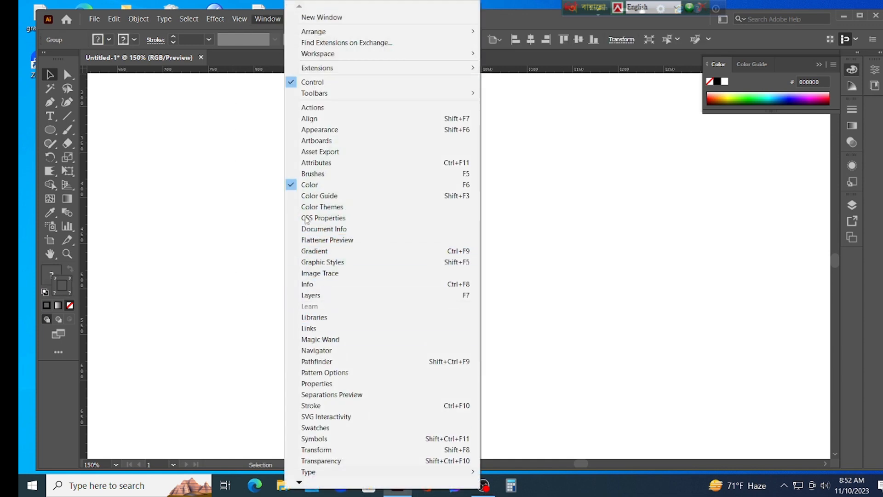
{"action": "left_click", "coordinate": [325, 362]}
{"action": "left_click", "coordinate": [523, 294]}
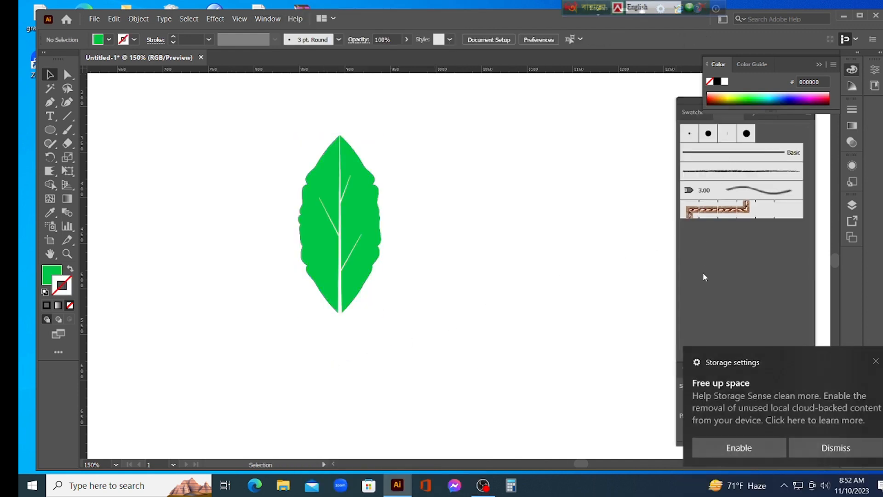
{"action": "left_click", "coordinate": [876, 361]}
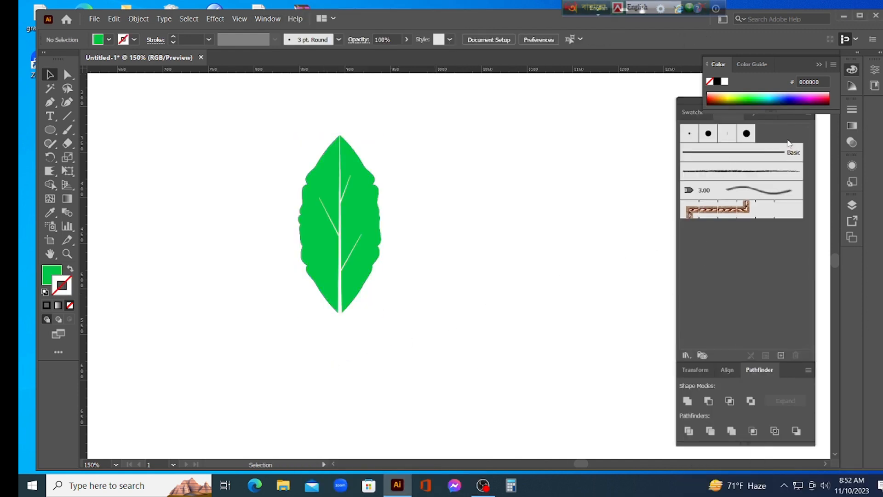
Select the whole scalloped leaf with its veins, apply the Pathfinder Merge operation to it, and deselect the result.
{"action": "left_click", "coordinate": [716, 356]}
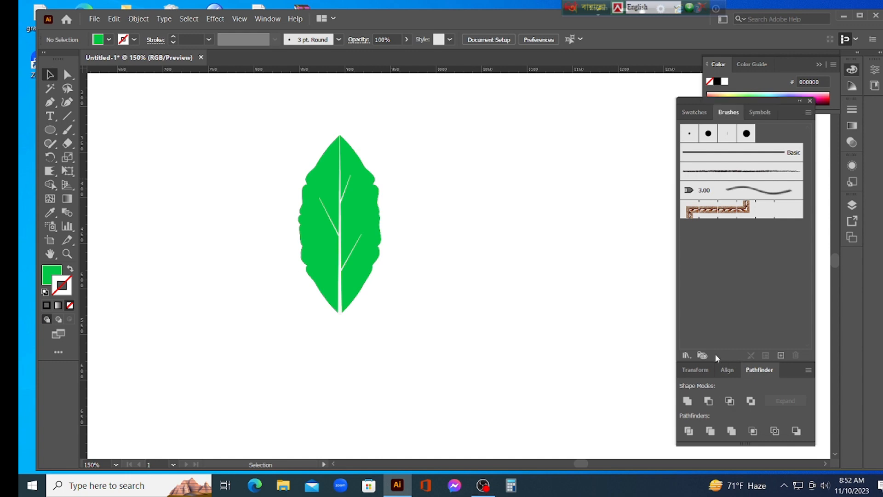
{"action": "left_click_drag", "start_coordinate": [425, 161], "coordinate": [294, 299]}
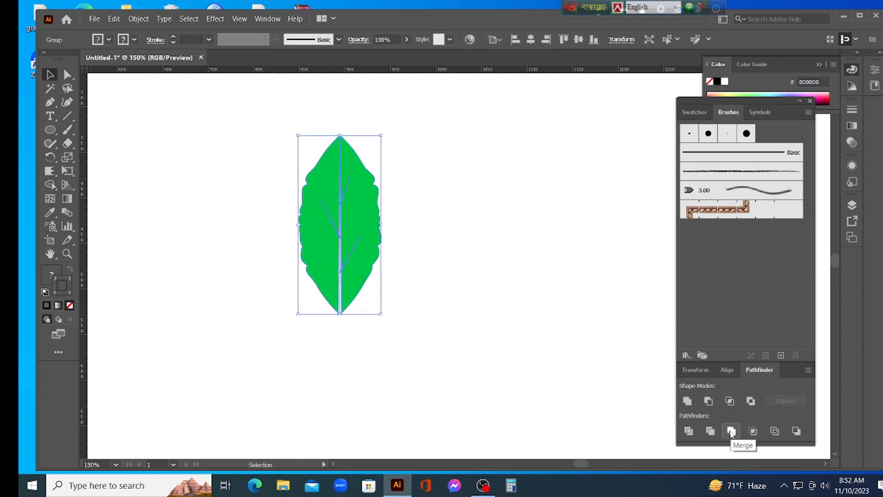
{"action": "left_click", "coordinate": [732, 432]}
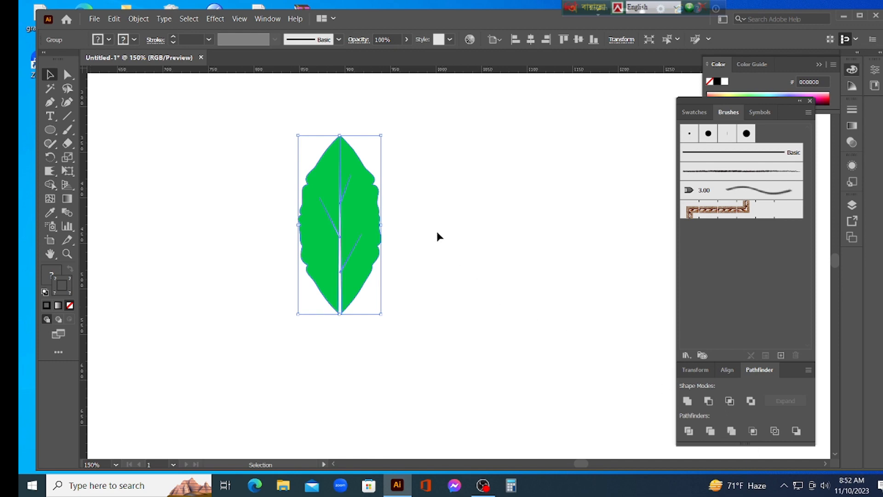
{"action": "left_click", "coordinate": [415, 209]}
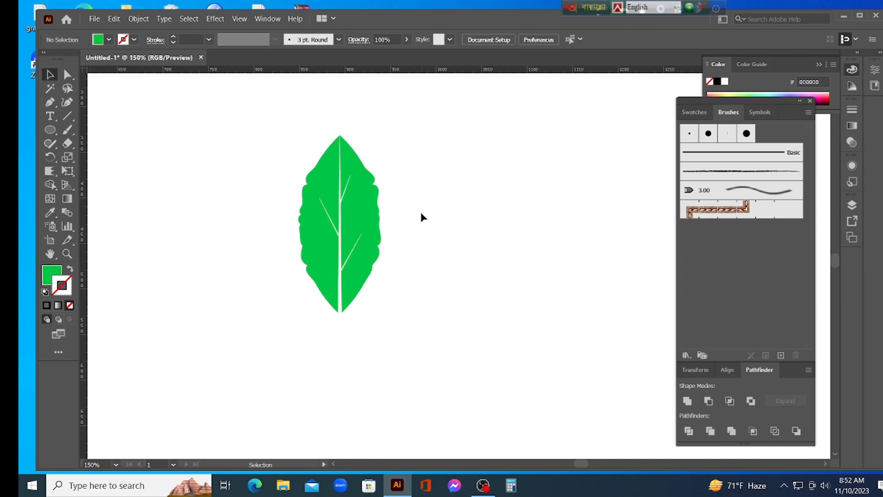
{"action": "scroll", "coordinate": [420, 212], "scroll_direction": "up", "scroll_amount": 2}
{"action": "scroll", "coordinate": [421, 211], "scroll_direction": "down", "scroll_amount": 2}
{"action": "scroll", "coordinate": [421, 211], "scroll_direction": "up", "scroll_amount": 2}
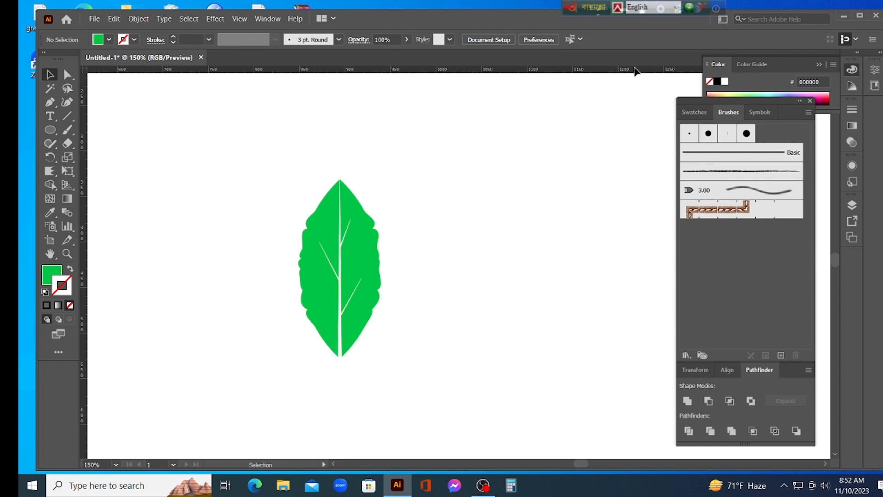
{"action": "scroll", "coordinate": [575, 167], "scroll_direction": "down", "scroll_amount": 4}
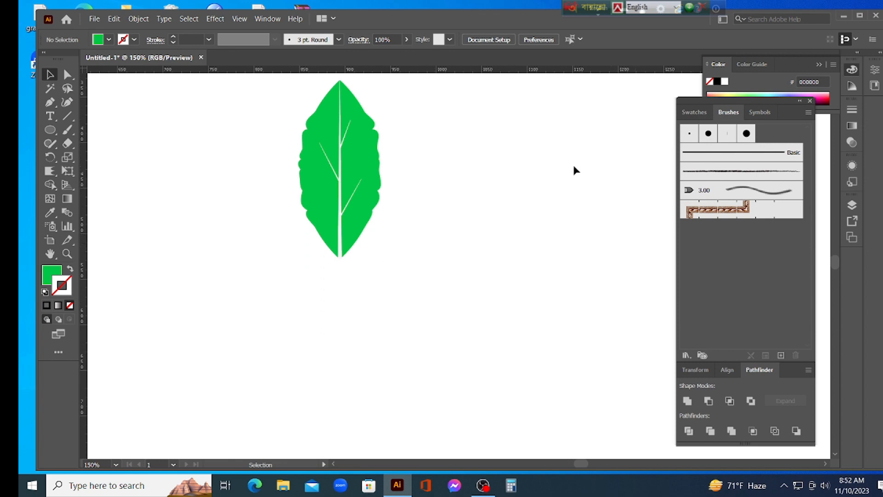